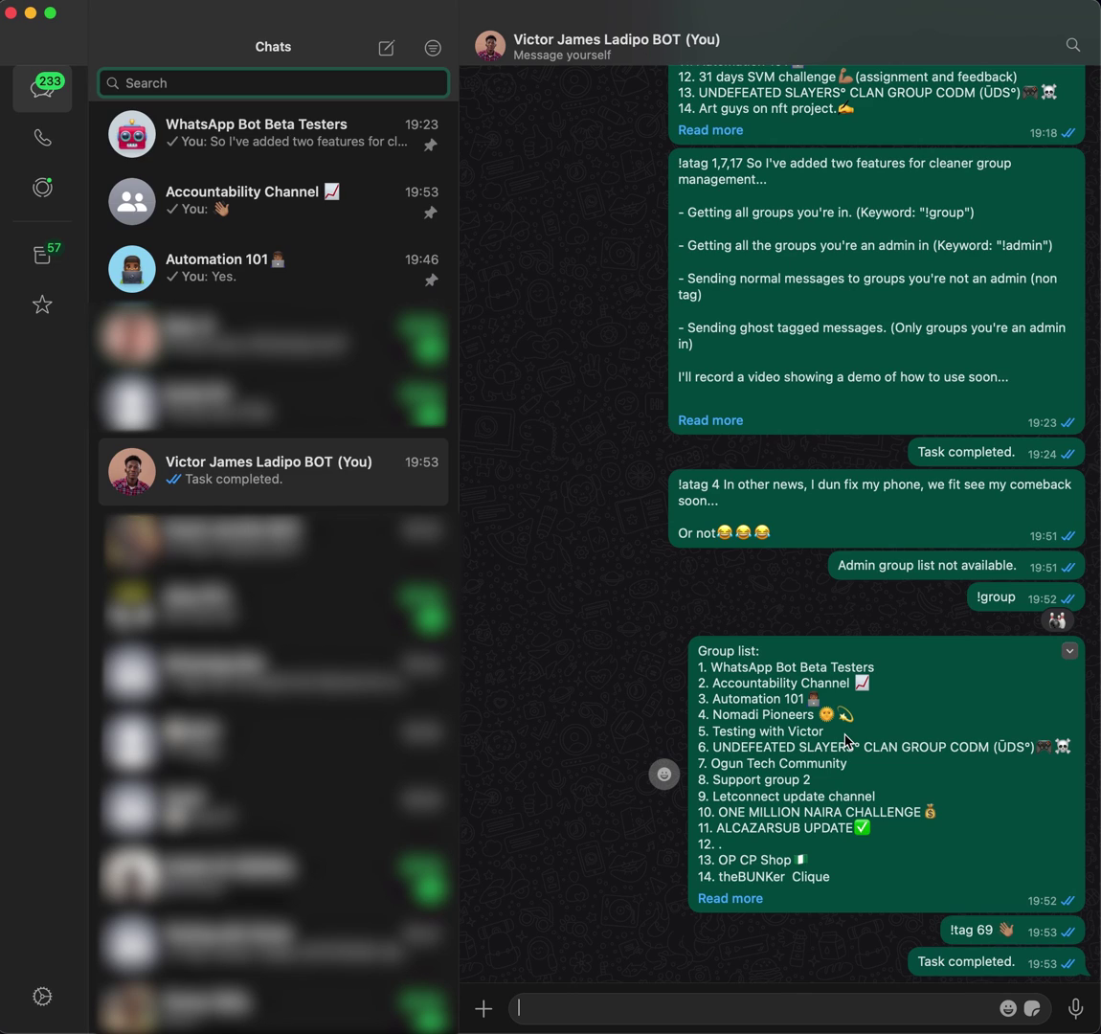
Step: Send the !group command to the bot twice to get a fresh numbered group list
type("!group")
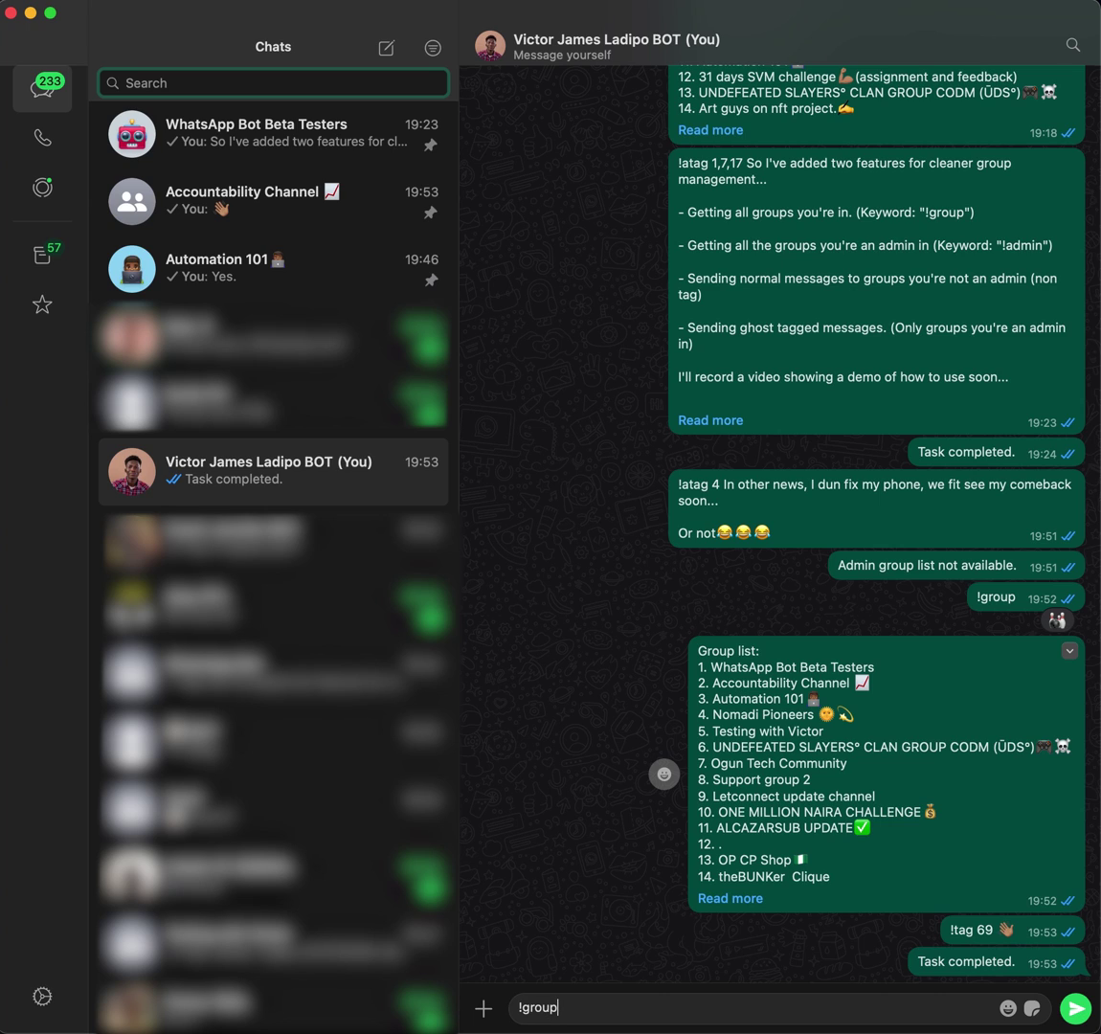
key("Return")
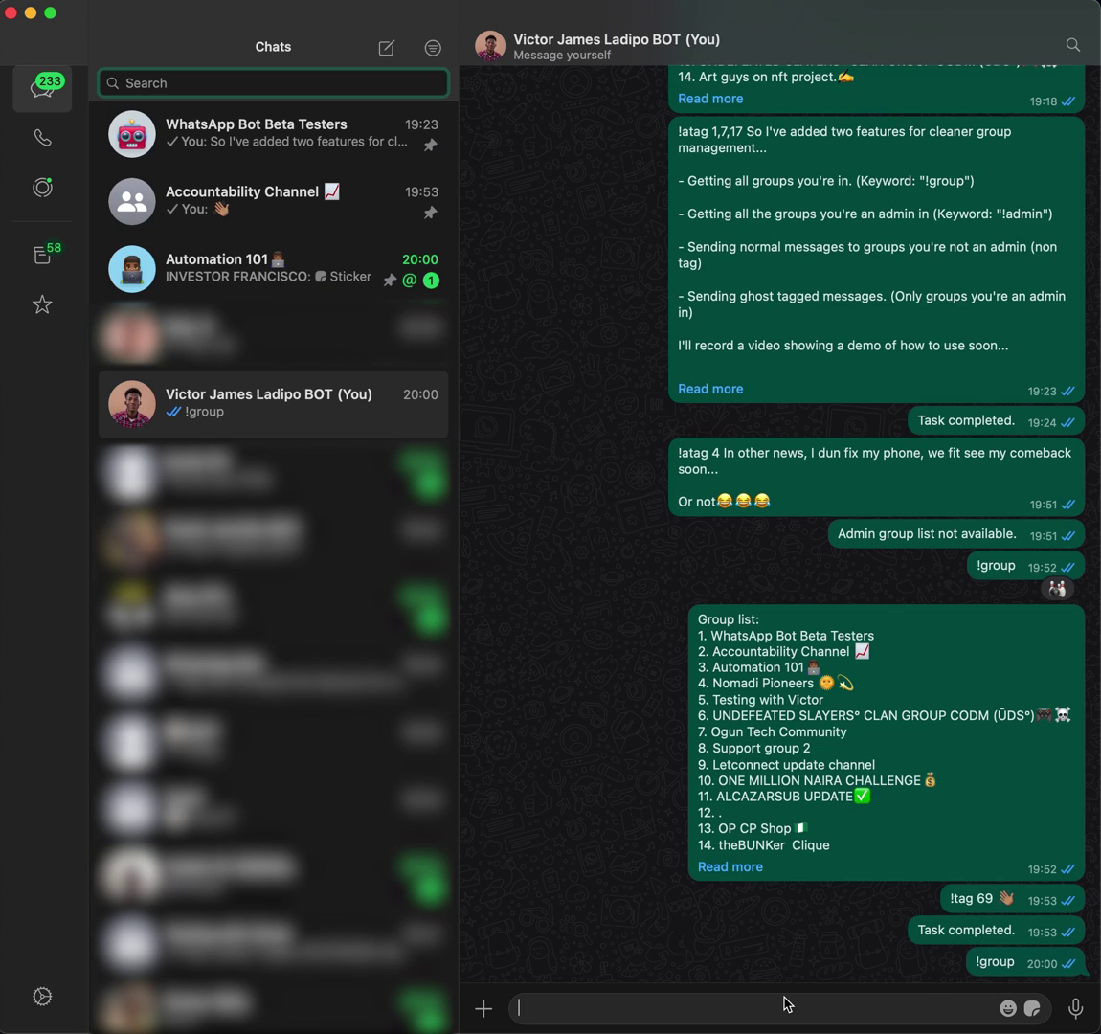
type("!gro")
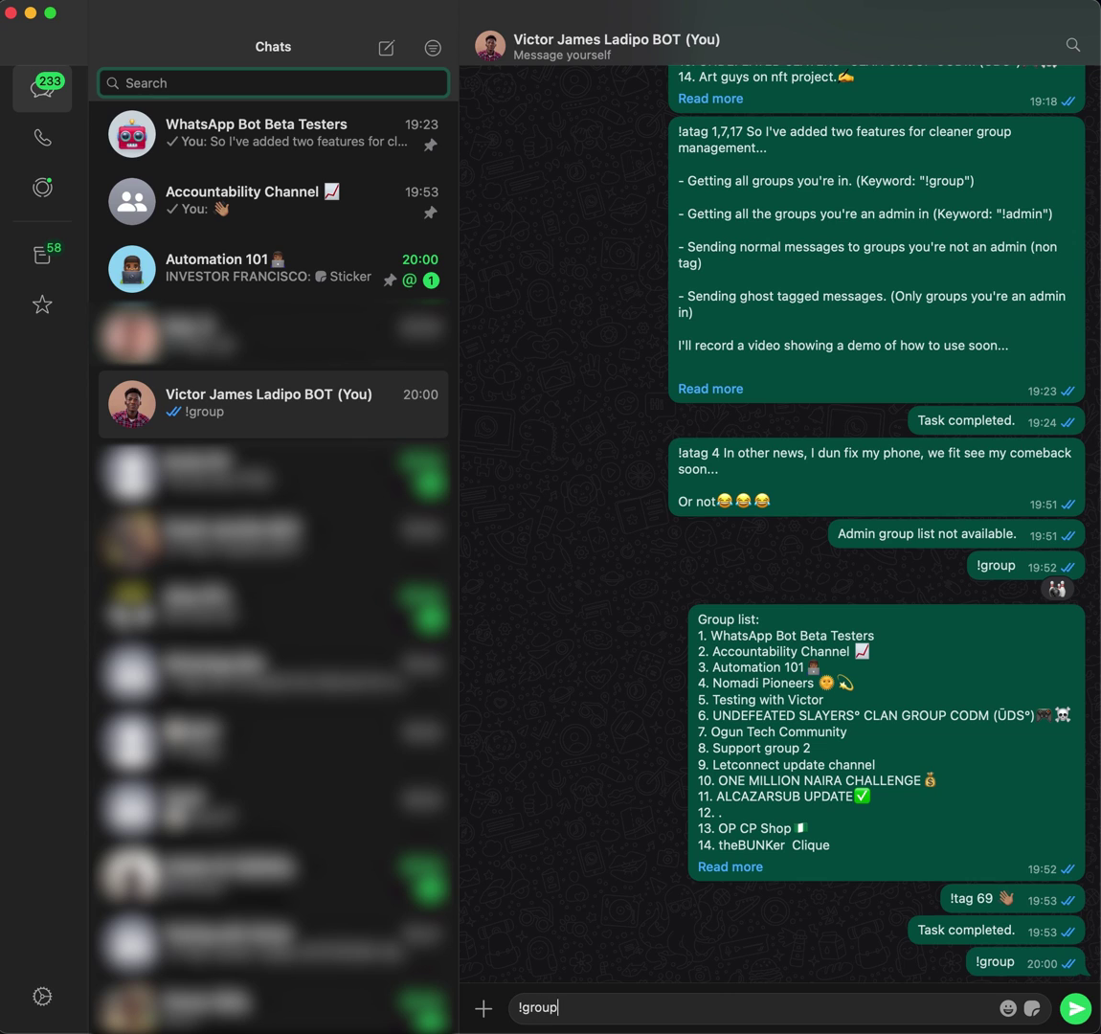
type("up")
key("Return")
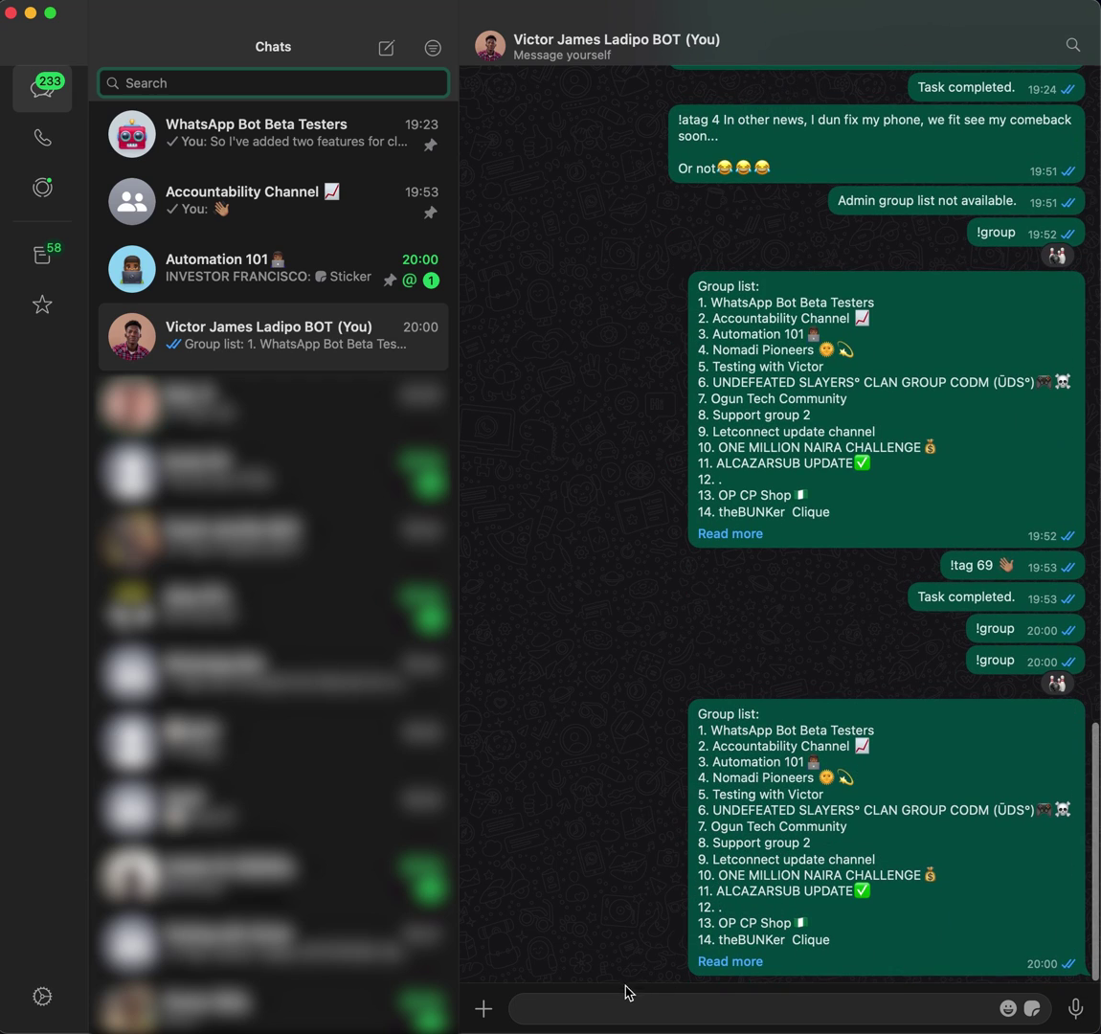
Step: Send '!tag 2,5 Wagwan boys?' to post to Accountability Channel and Testing with Victor
left_click(613, 1001)
type("!tag")
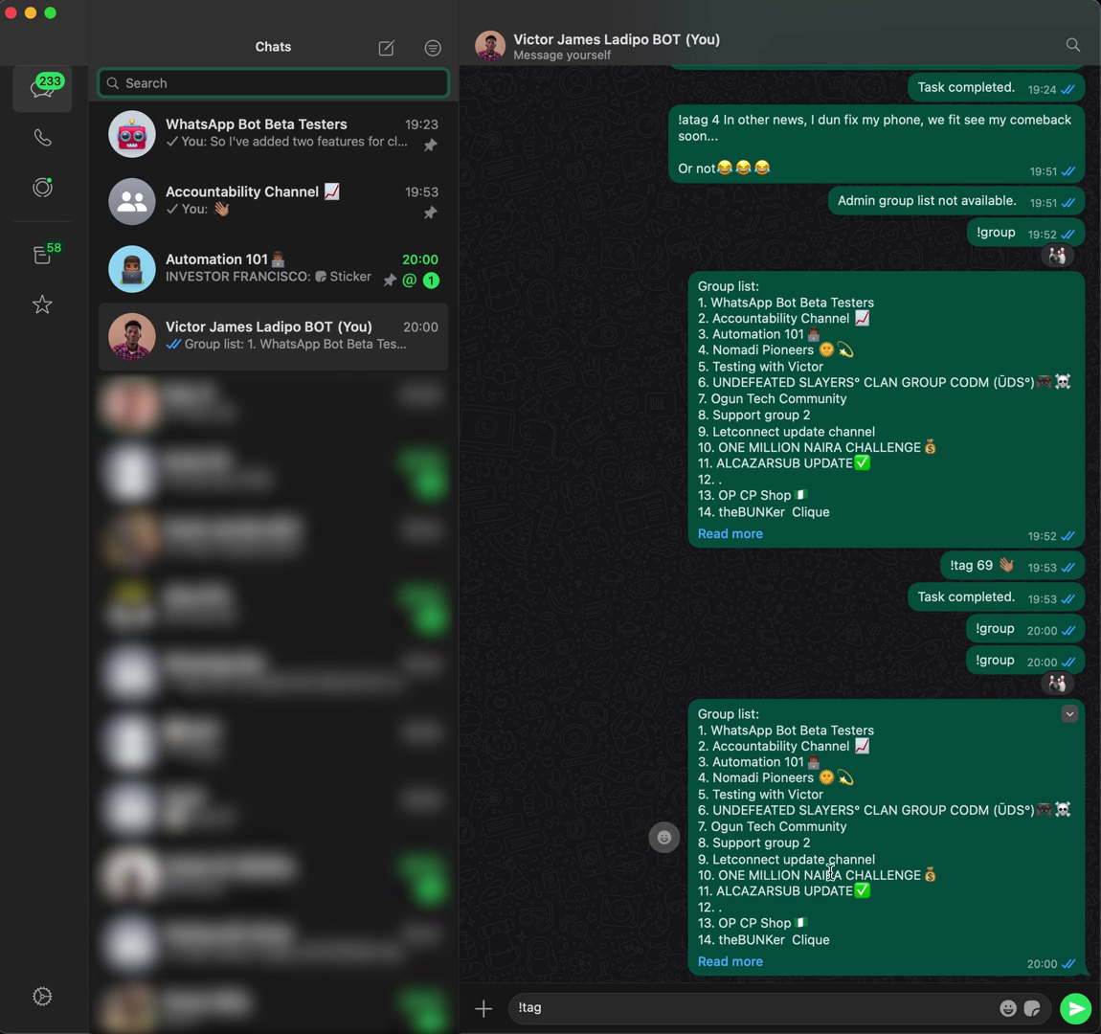
left_click_drag(847, 762, 698, 757)
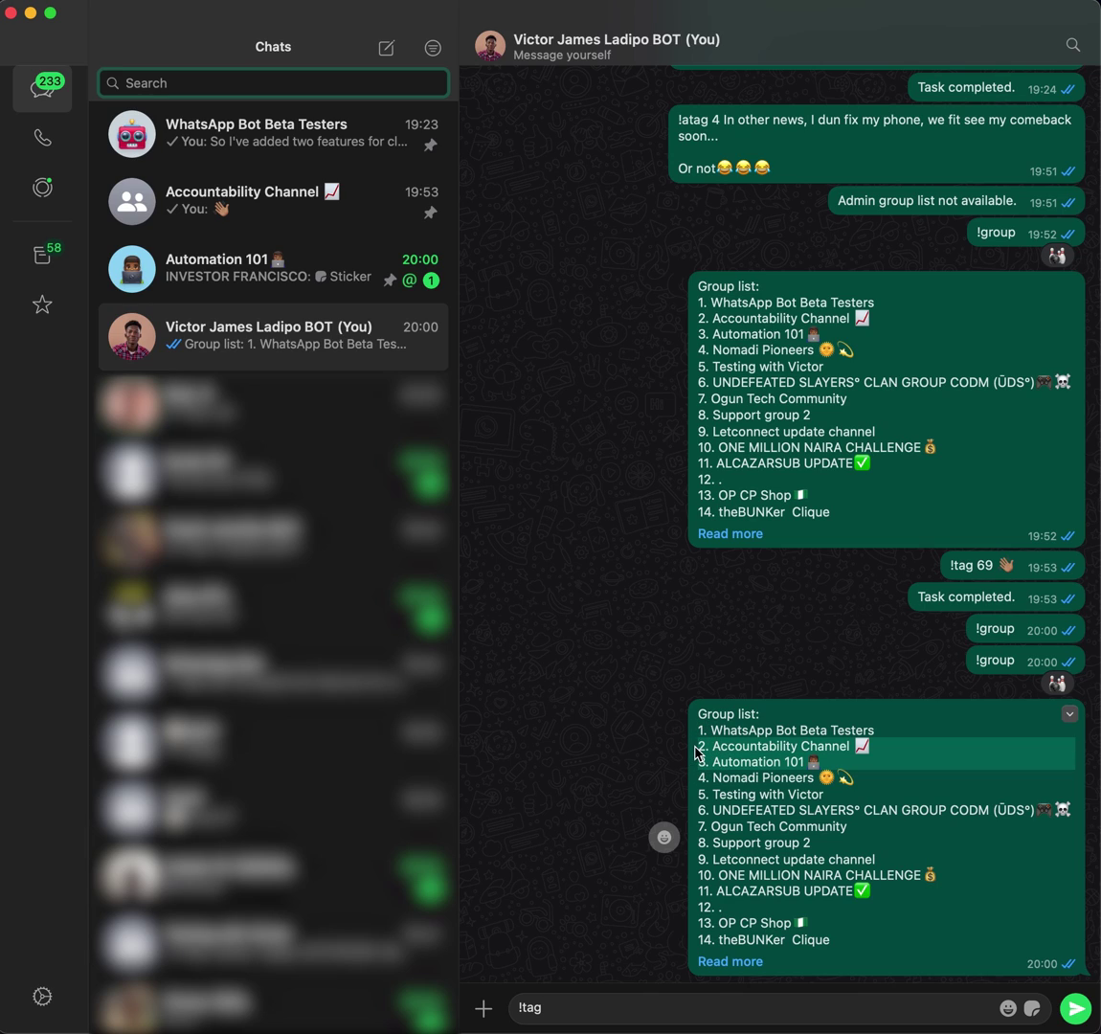
left_click(605, 1000)
type(",5 Wagwan boy")
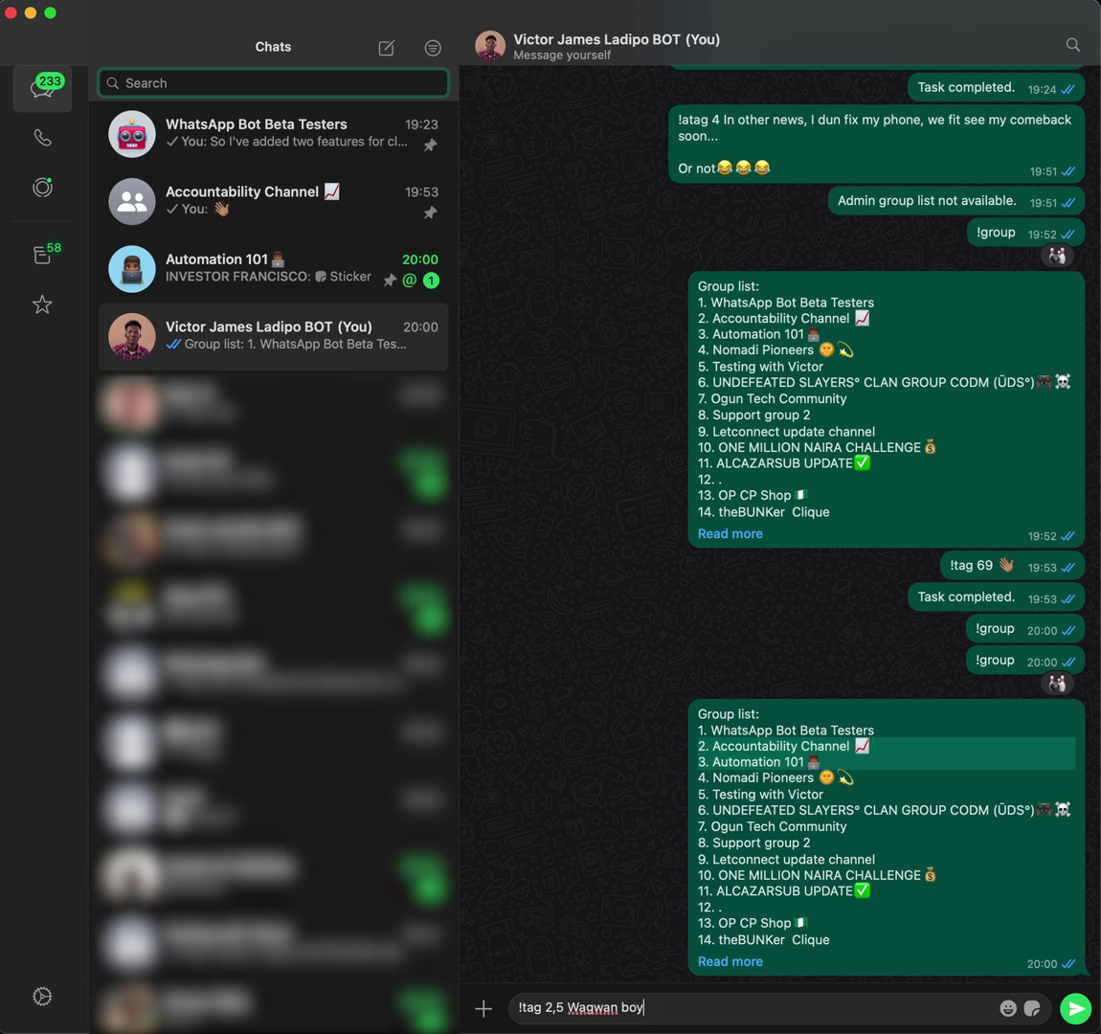
key("Return")
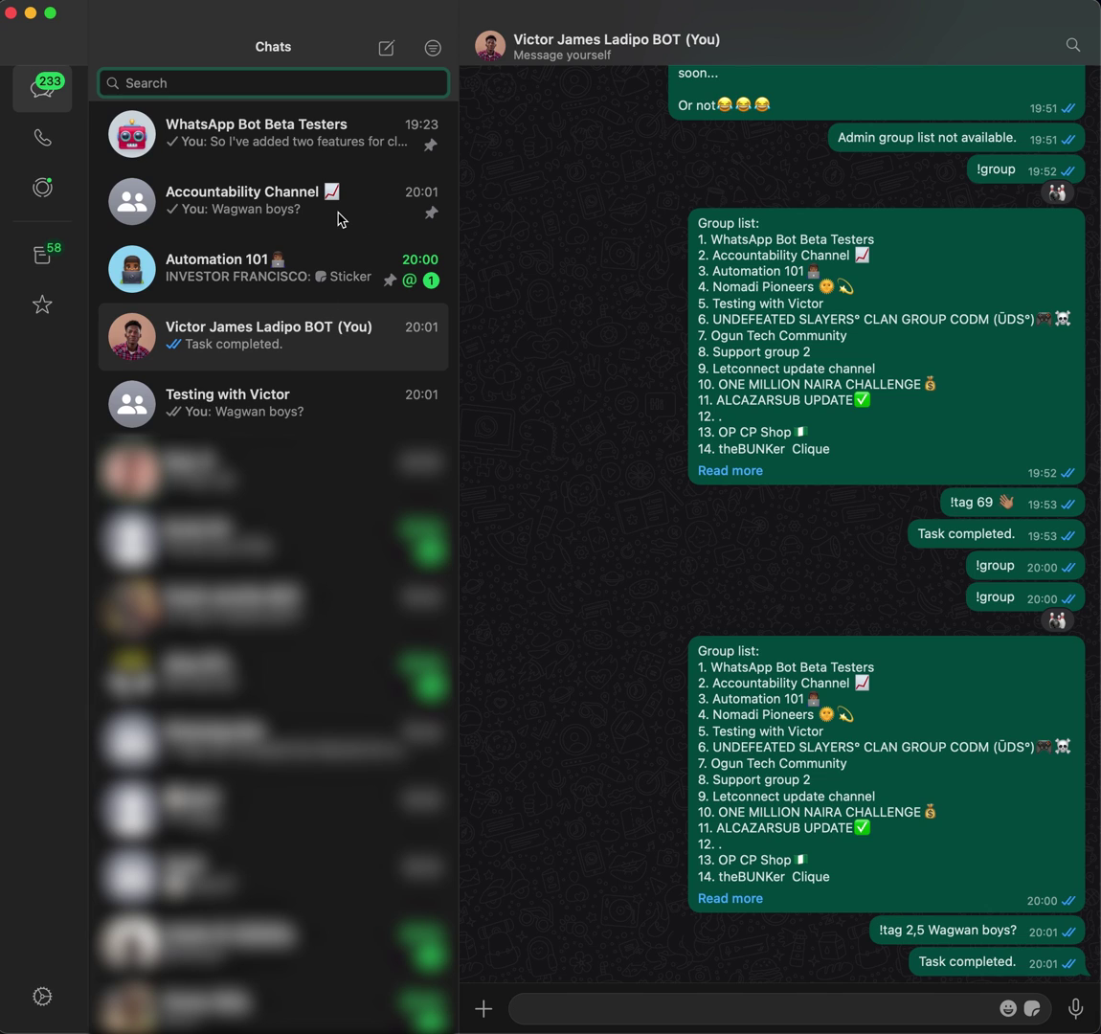
left_click(292, 226)
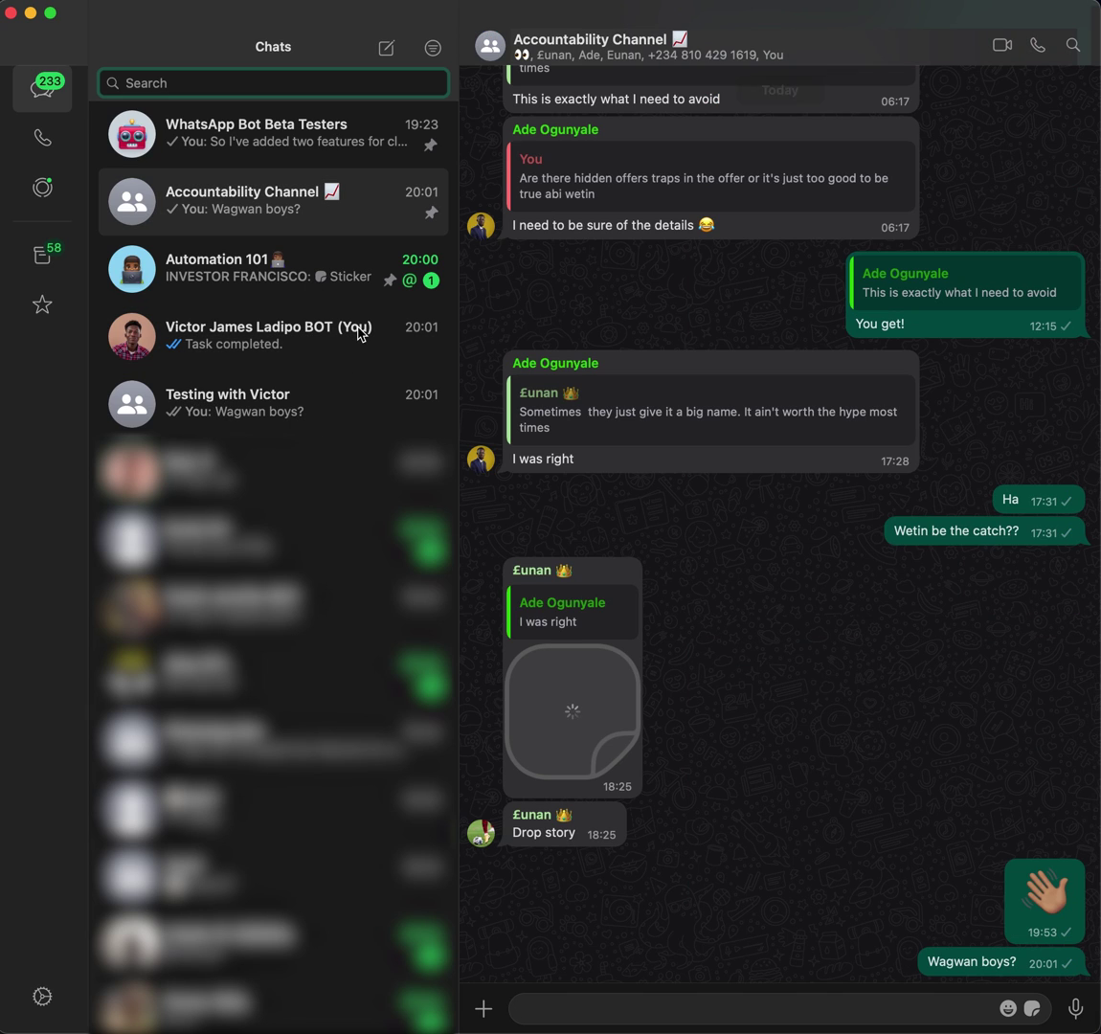
left_click(361, 334)
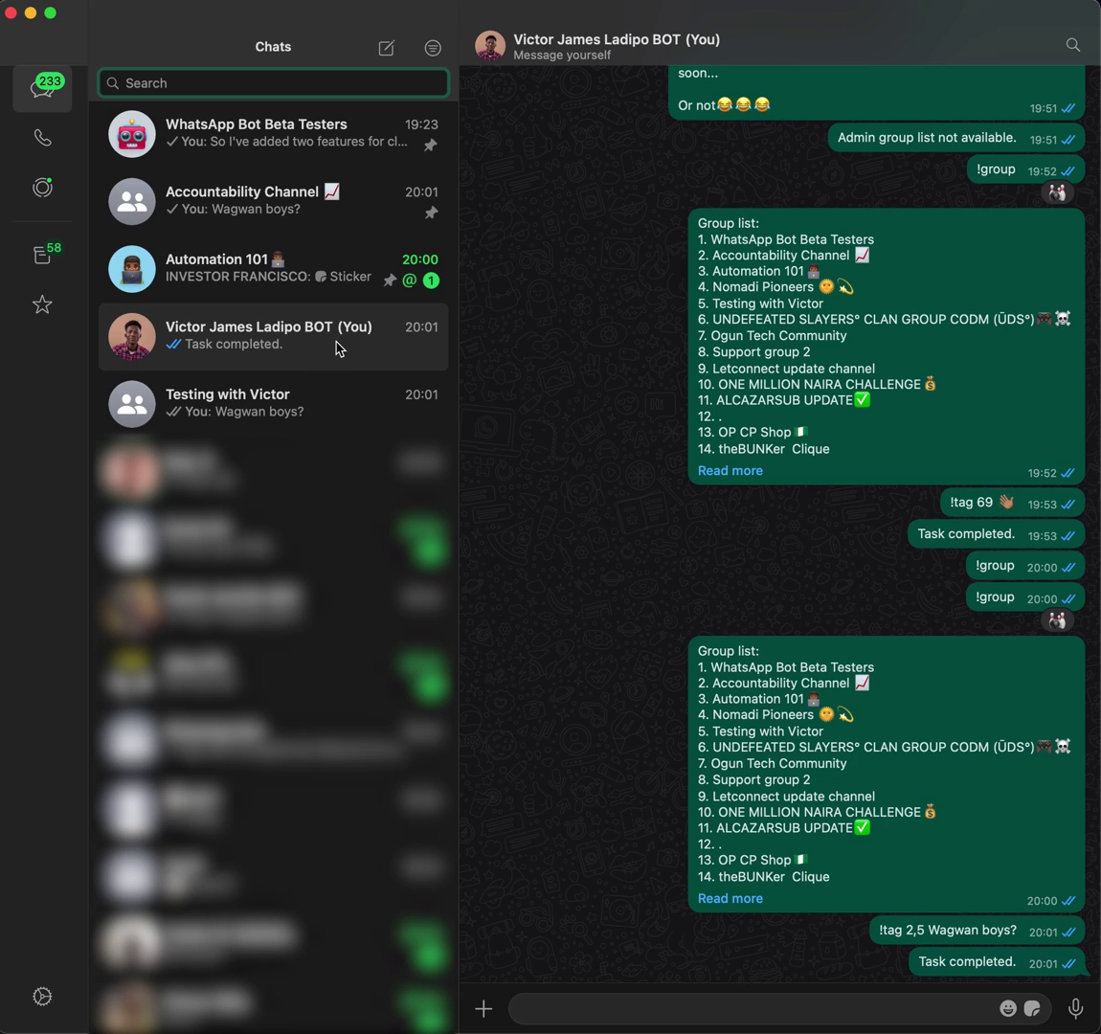
Step: Expand the bot's group list with Read more and scroll through all 73 groups
mouse_move(407, 9)
left_click(730, 899)
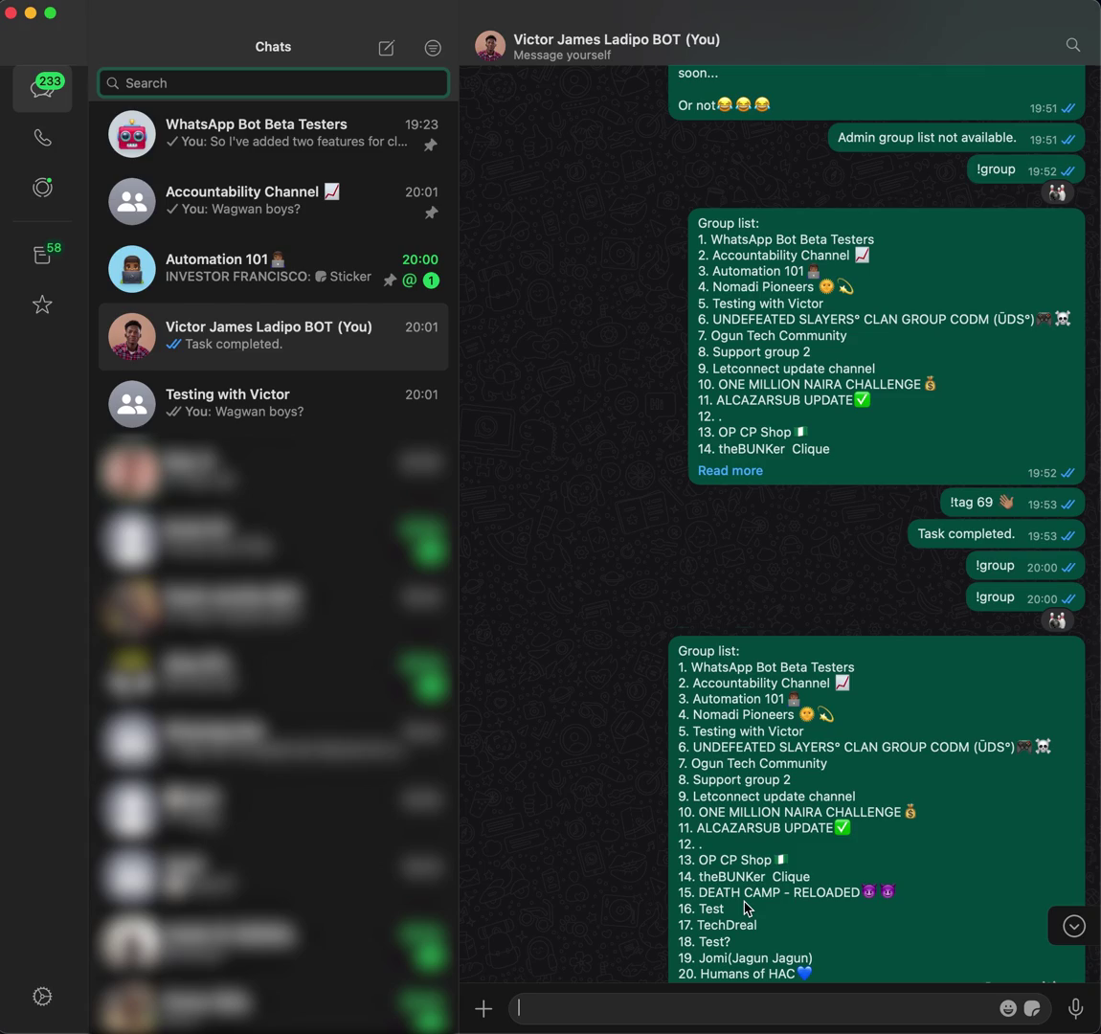
scroll(748, 907, "down", 10)
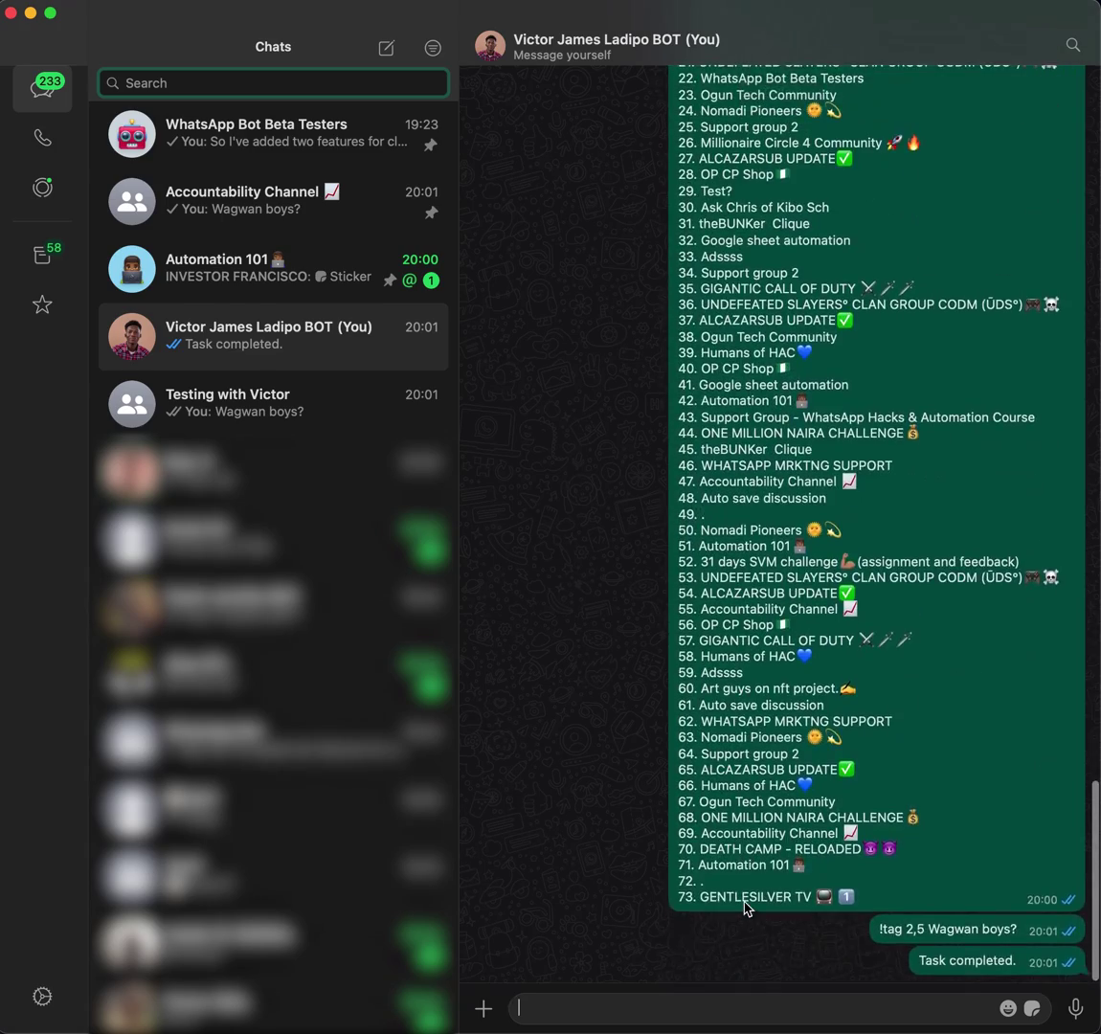
scroll(745, 908, "up", 15)
scroll(745, 907, "down", 15)
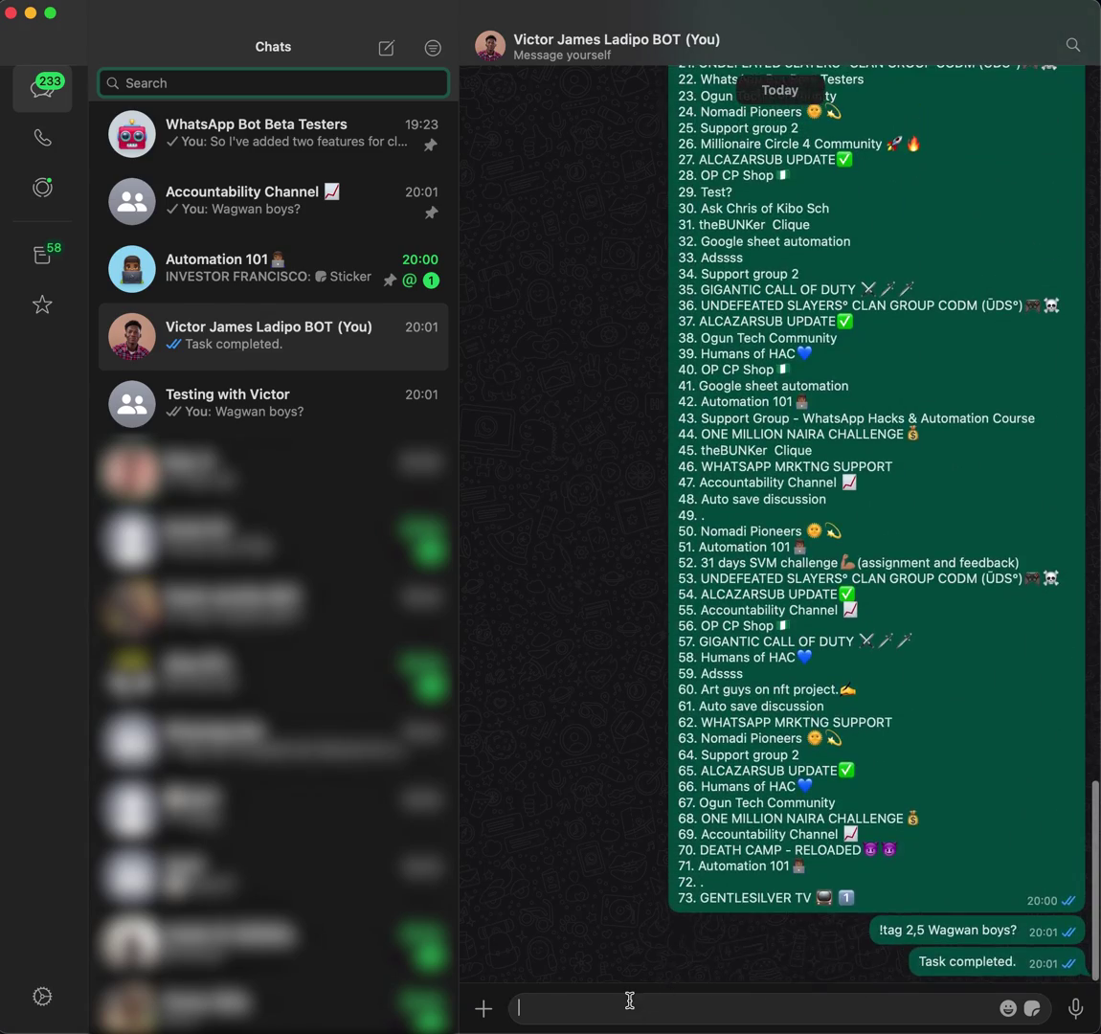
Step: Send '!tag 19 Hello', which the bot rejects because you are not a member
type("!tag")
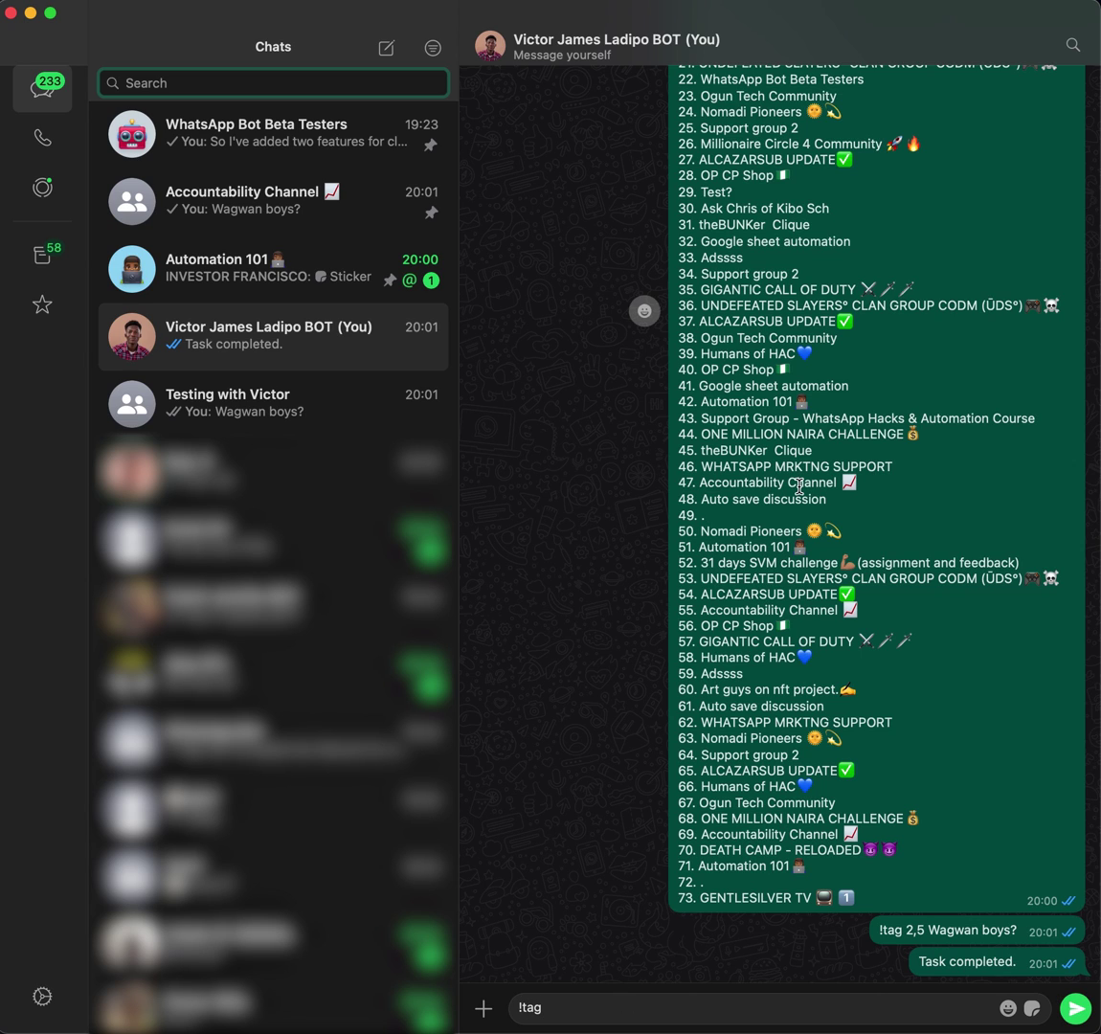
scroll(812, 484, "up", 5)
scroll(800, 486, "up", 3)
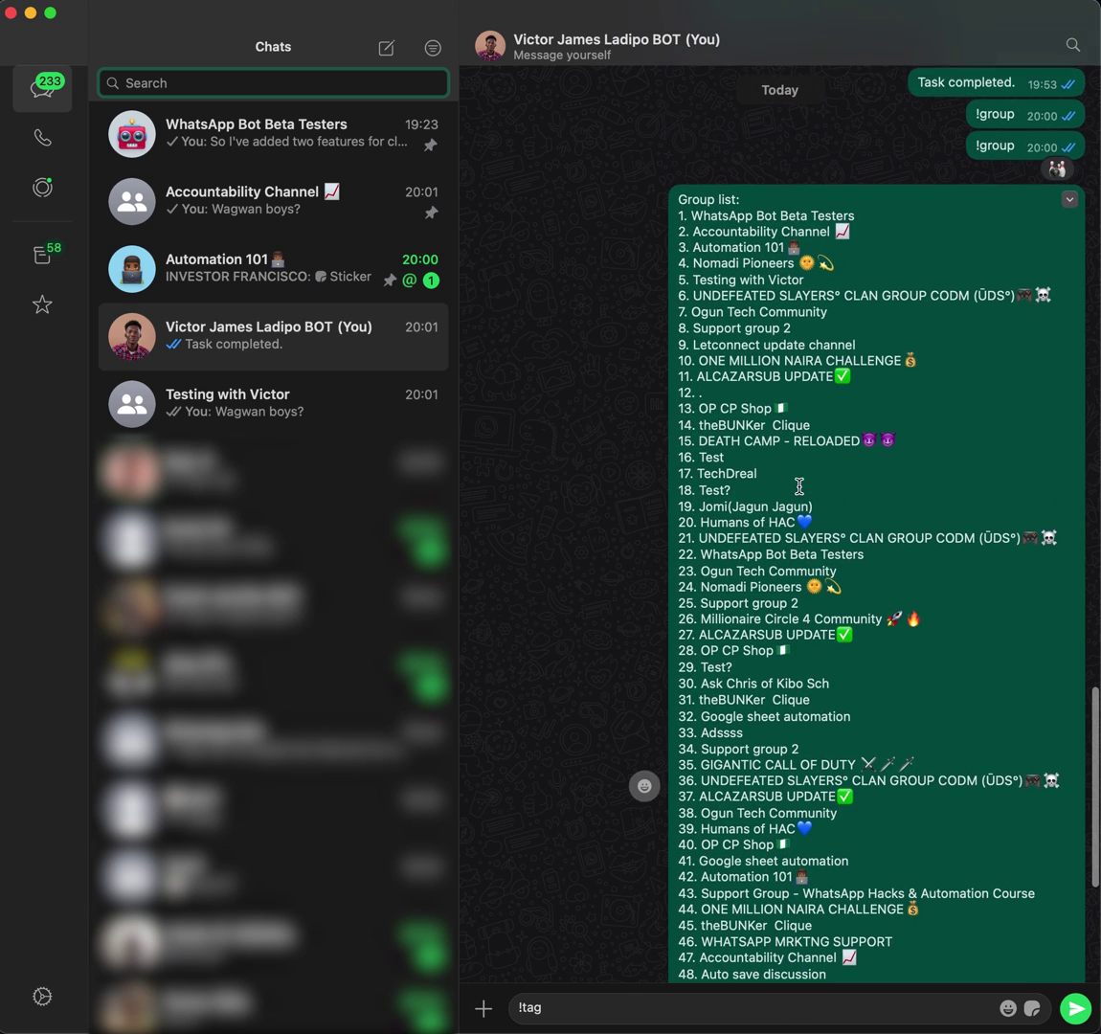
left_click_drag(701, 511, 813, 512)
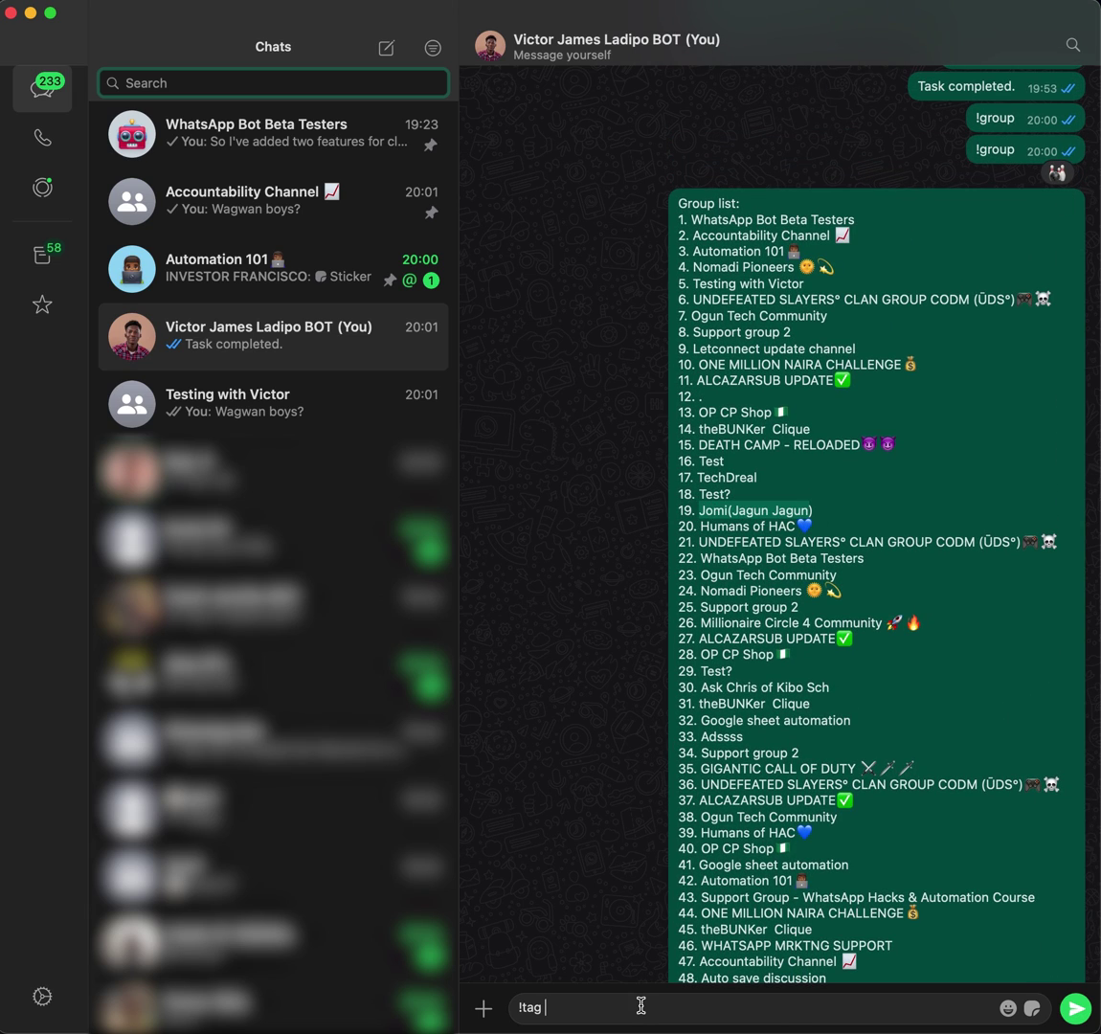
type("19 Hello")
key("Return")
scroll(770, 914, "down", 10)
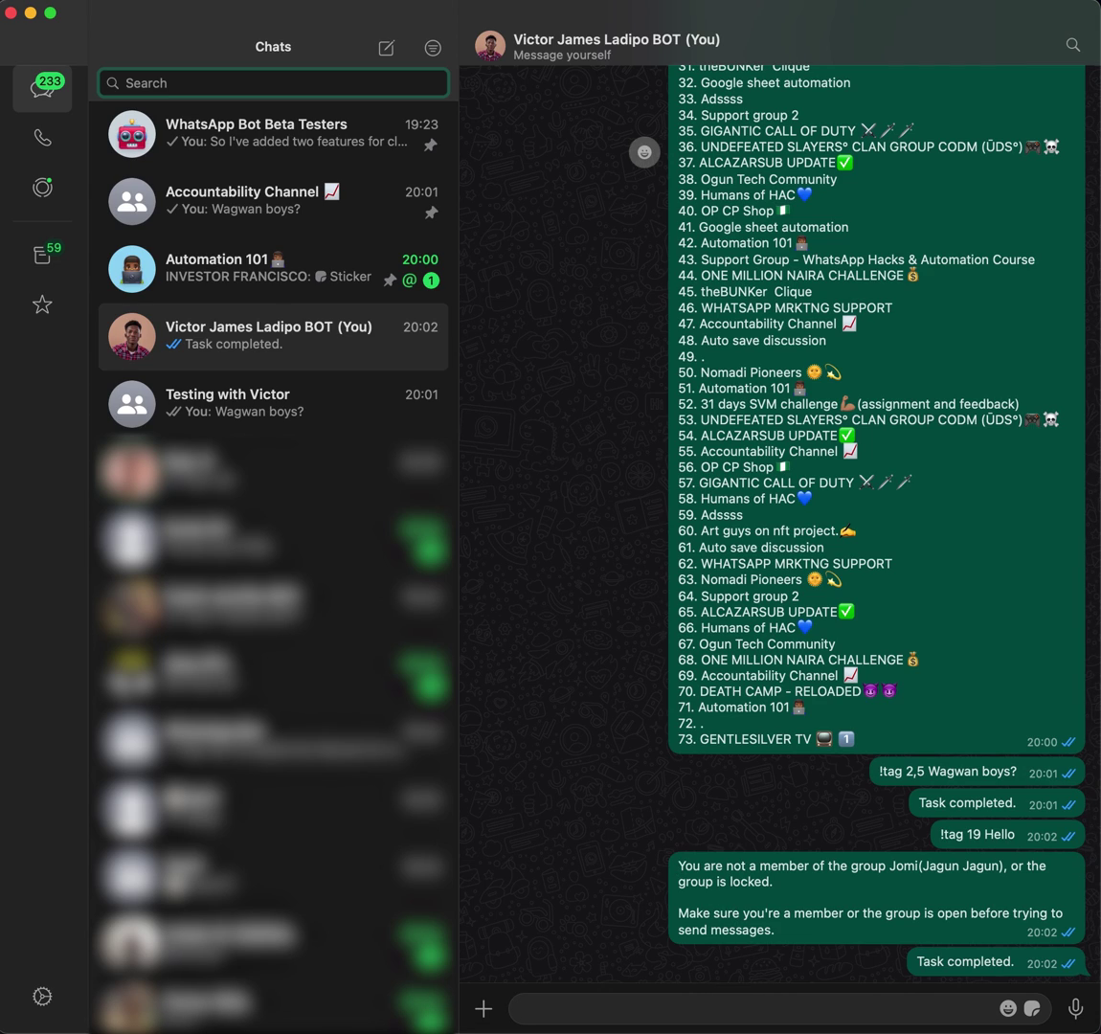
Step: Send !admin to the bot and view the reaction on the sent command
type("!")
type("admin")
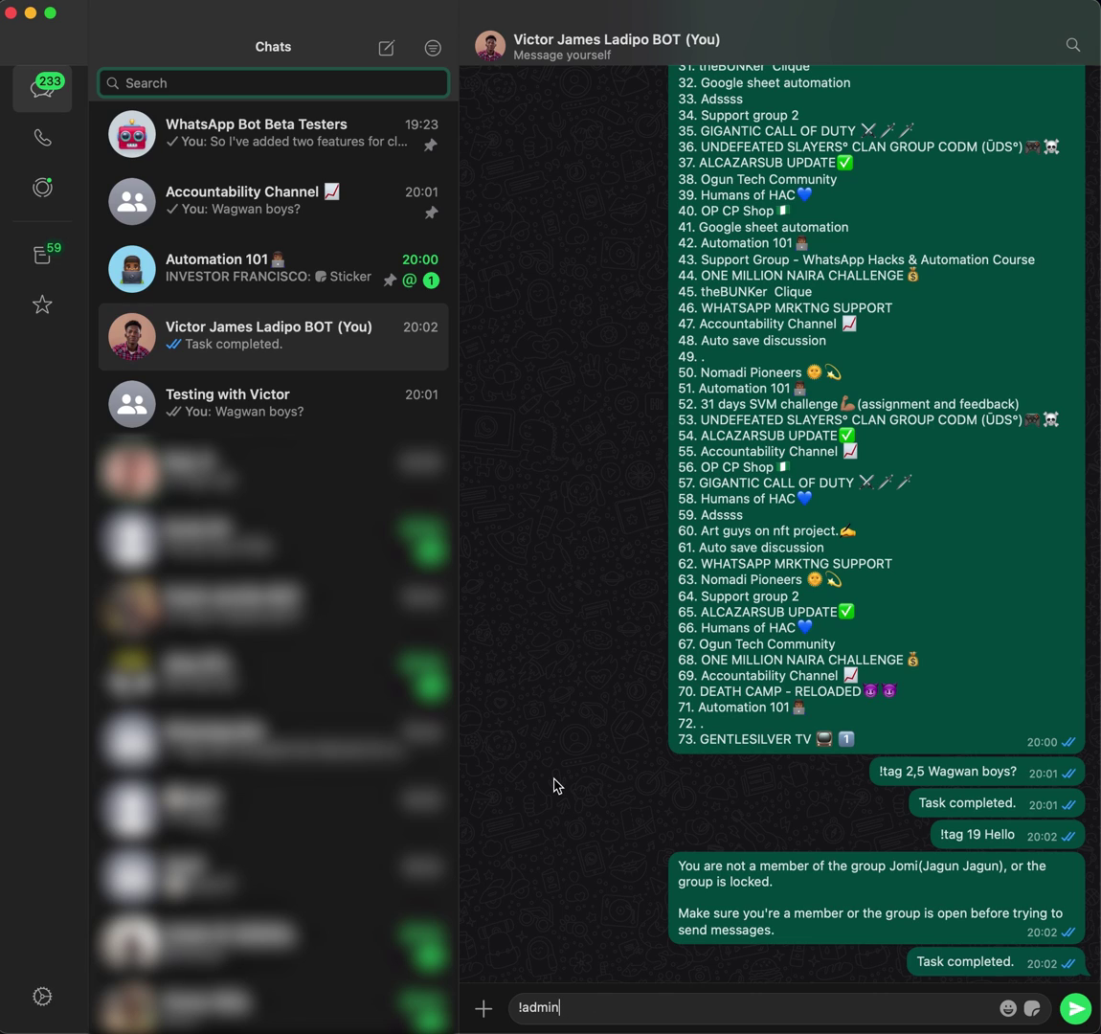
key("Return")
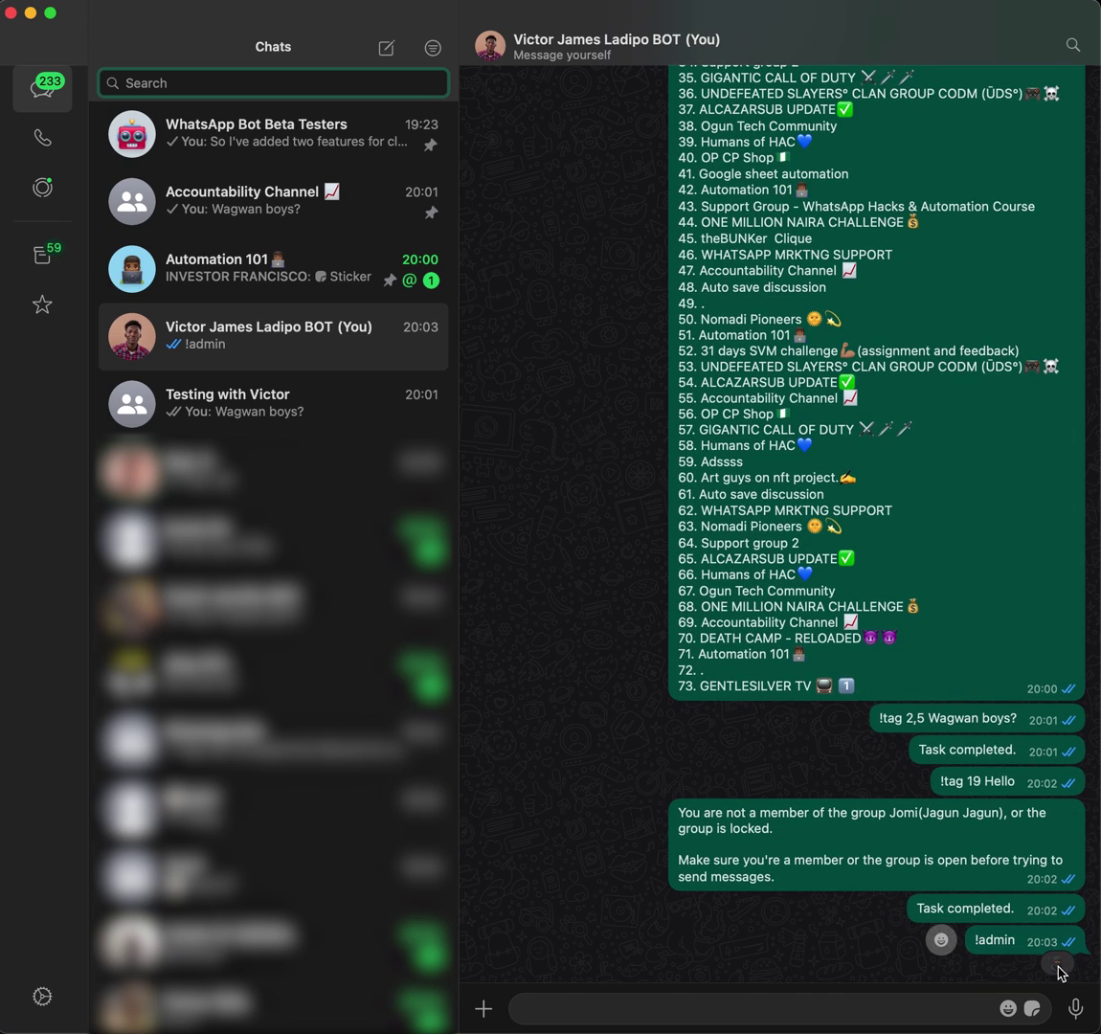
left_click(1069, 966)
scroll(915, 484, "up", 10)
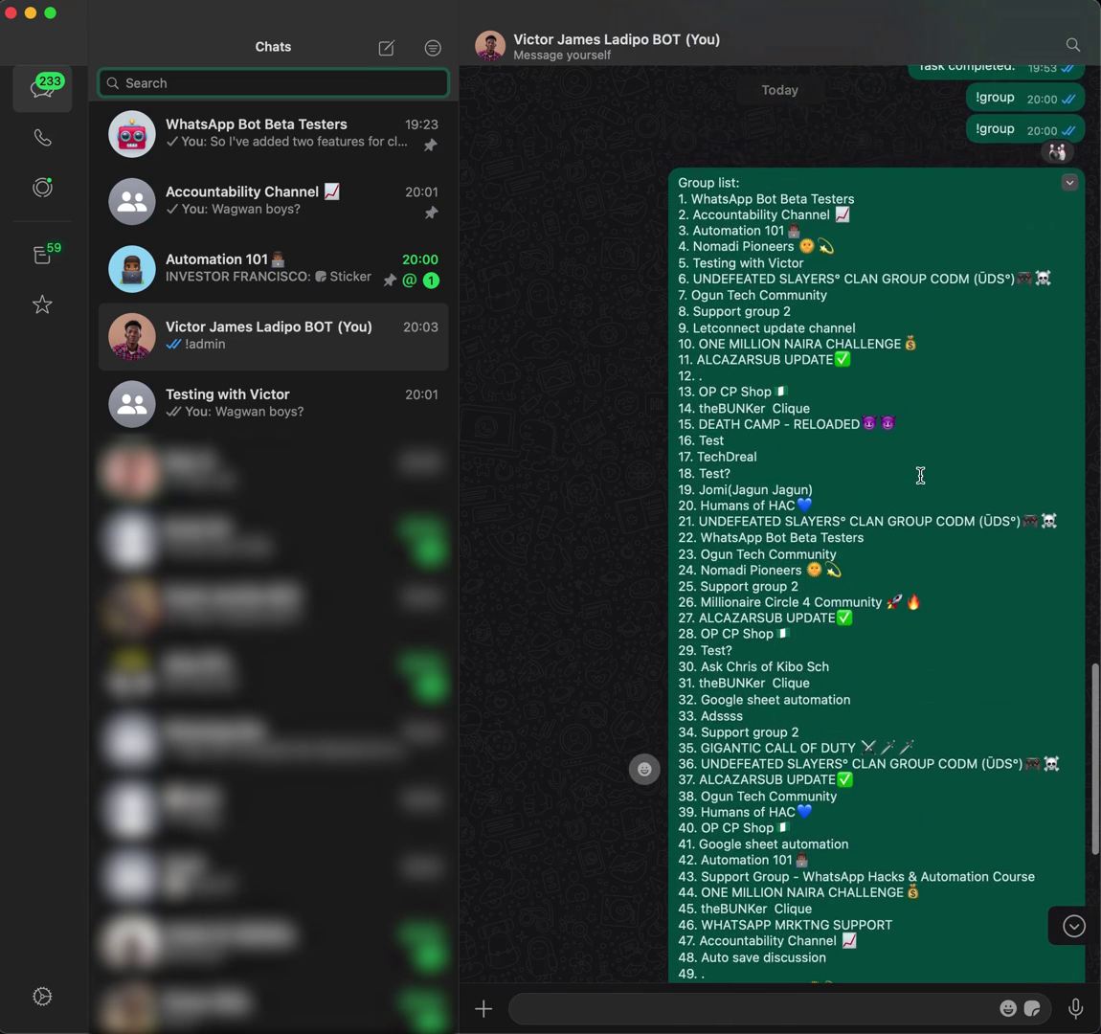
scroll(921, 469, "down", 10)
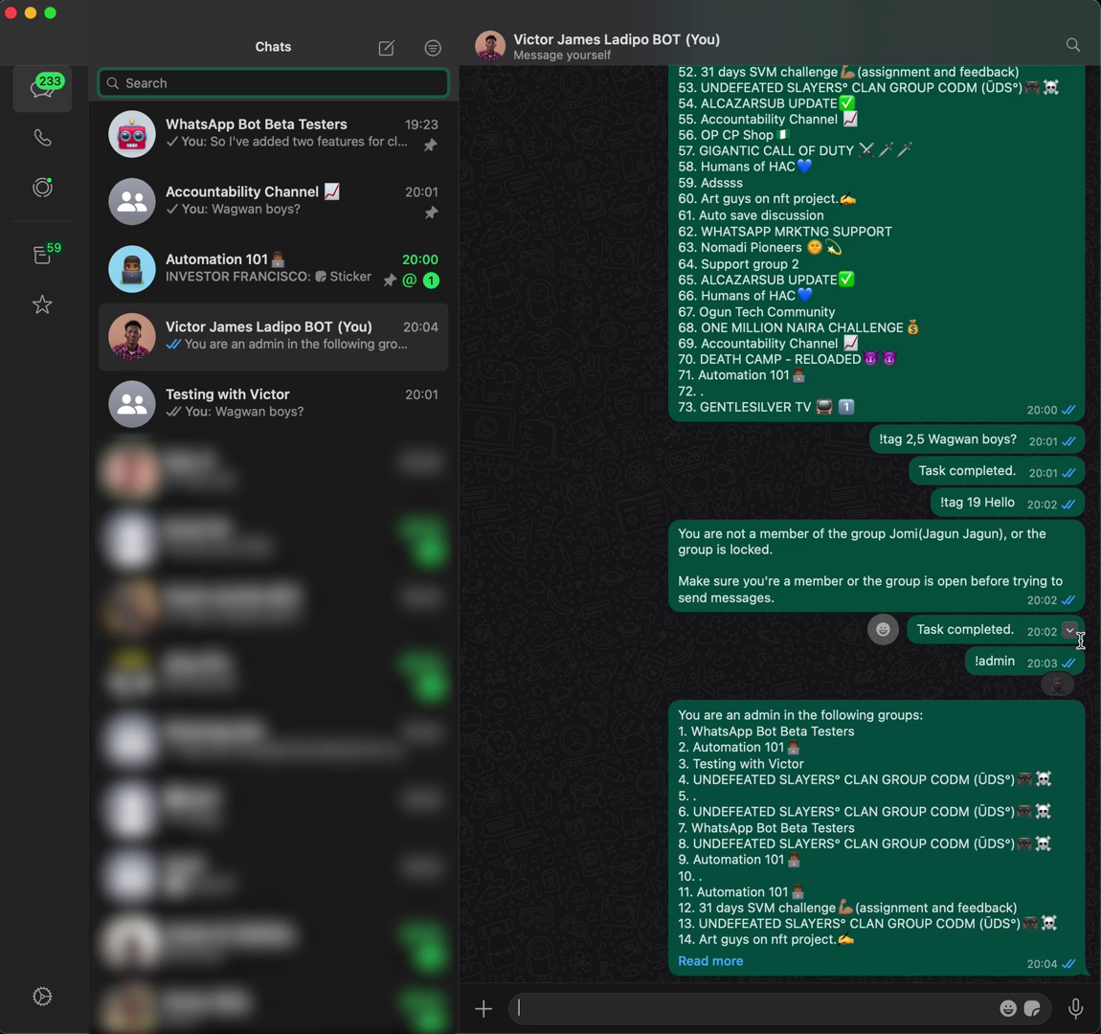
Step: Expand the 19-group admin list and start a new !atag message
left_click(720, 962)
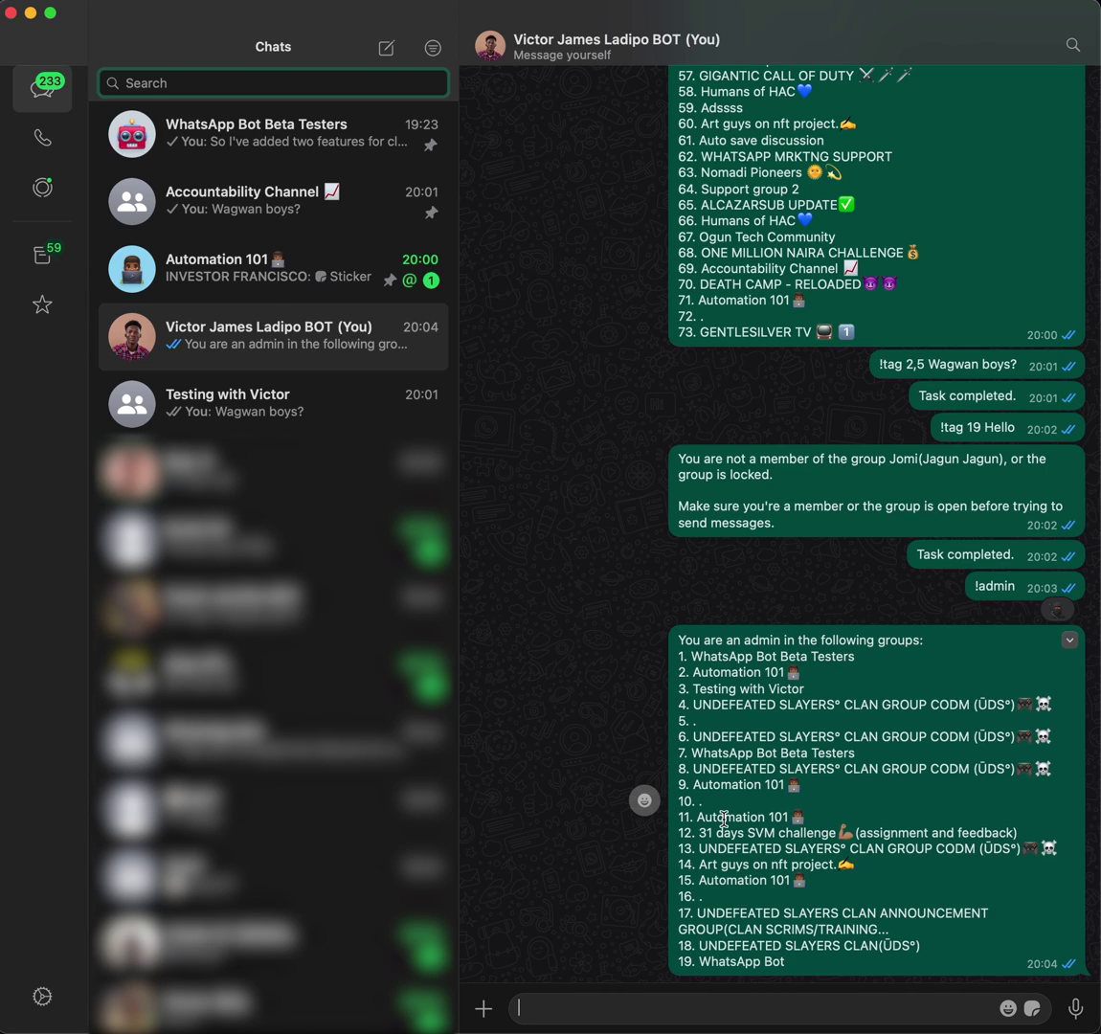
type("!atag")
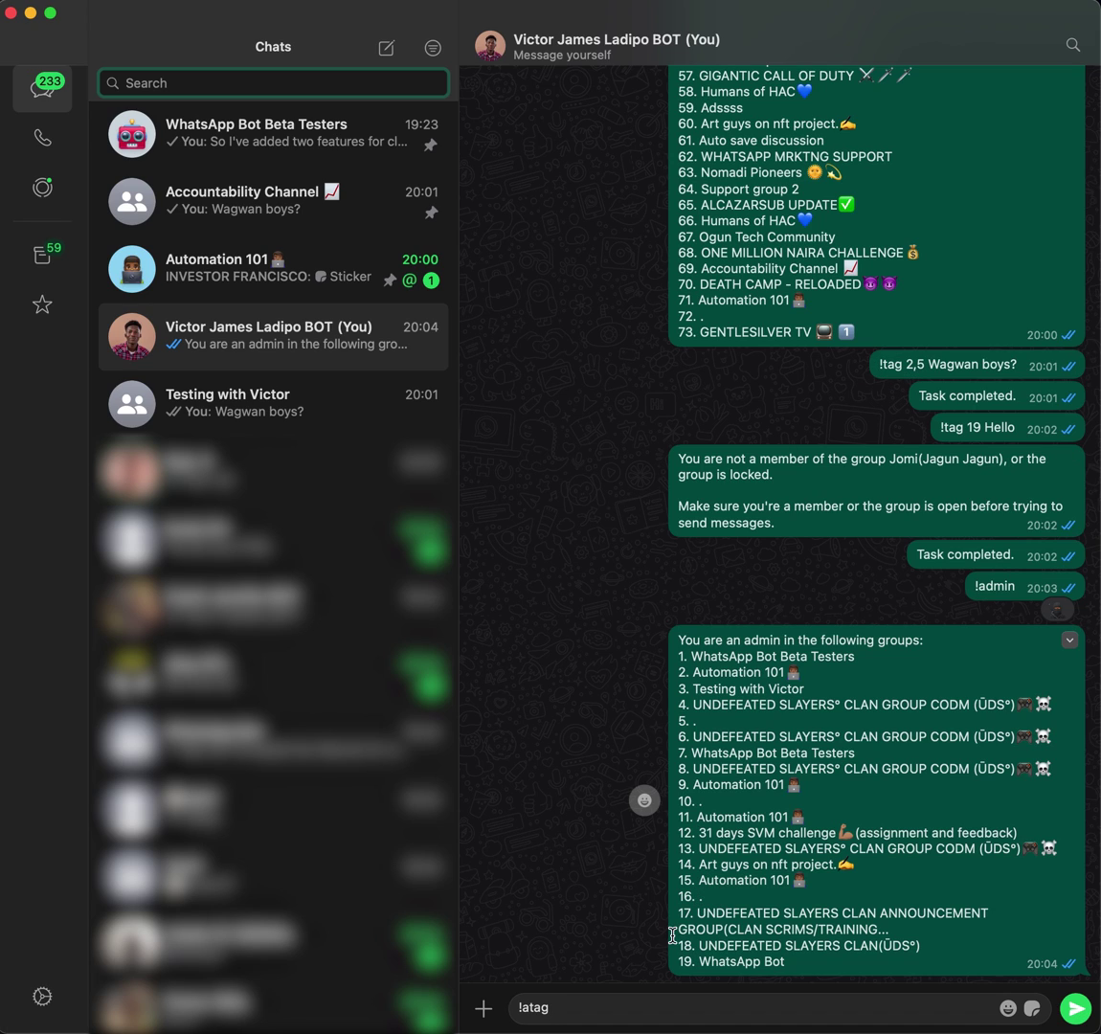
left_click(674, 1013)
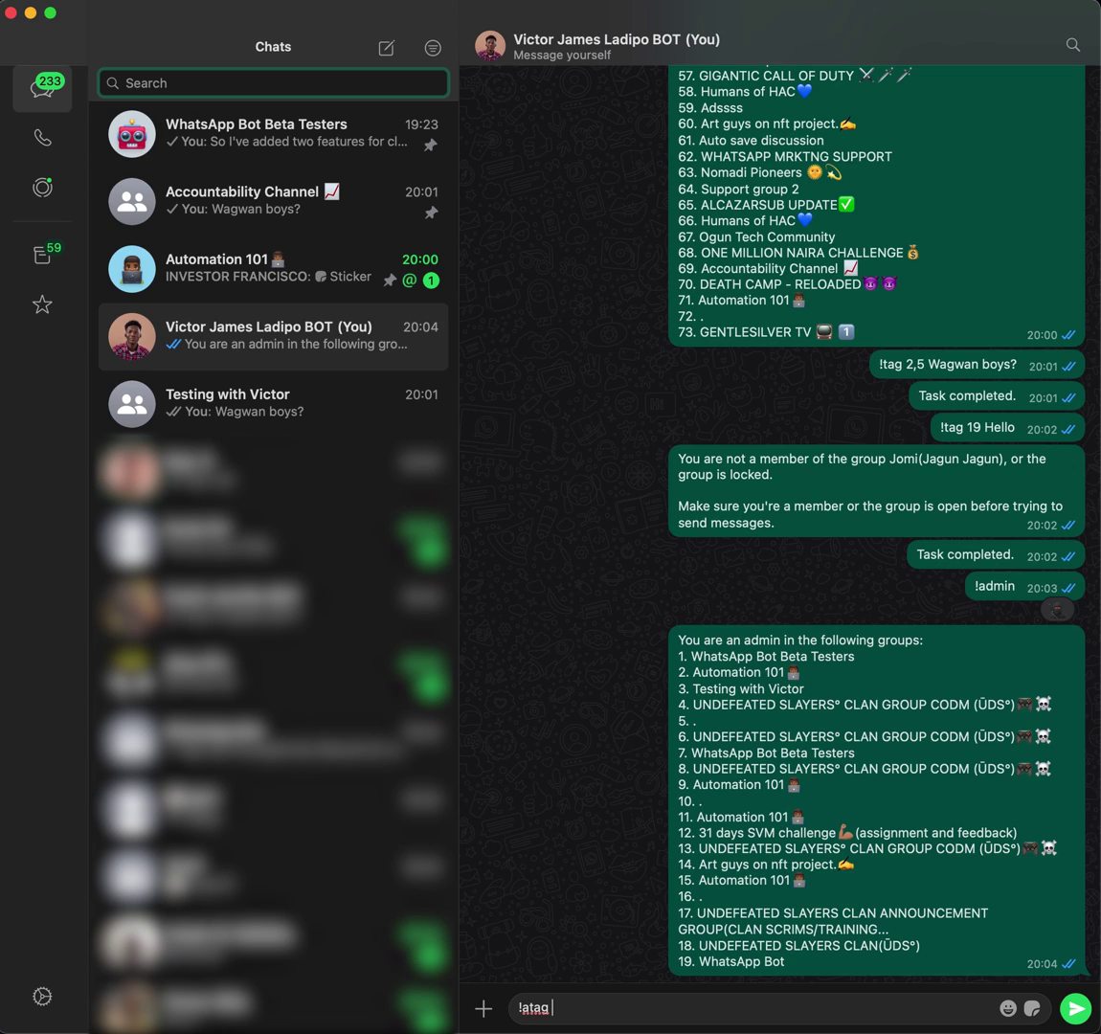
Step: Write the two-line message 'I'd be sharing the video update later.' / 'Lemme know if you're interested.'
type("3")
type(",2")
type(",2")
type(" I'd be sha")
type("ring th e")
key("BackSpace")
type("e")
key("BackSpace")
key("BackSpace")
type("e ")
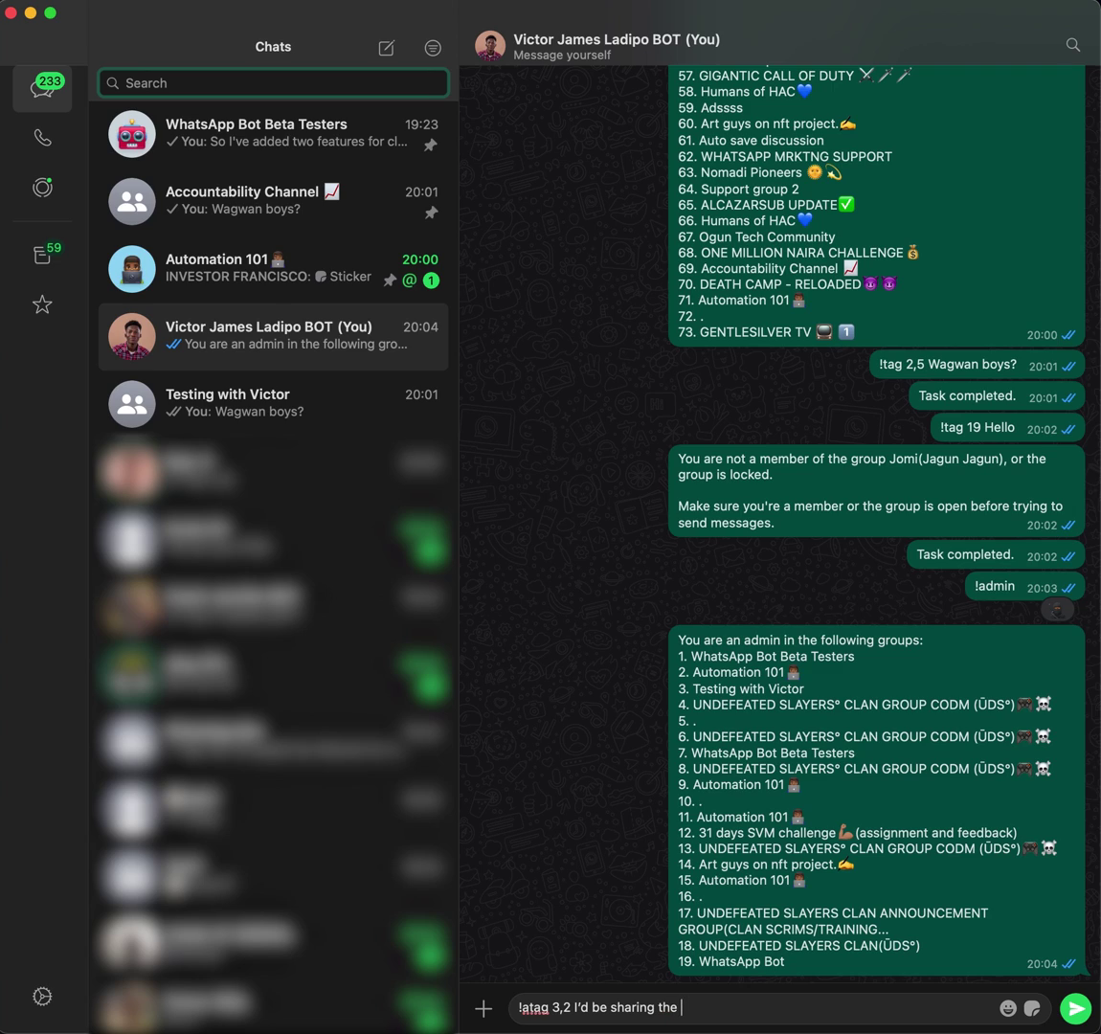
type("video update later.")
key("shift+Return")
key("shift+Return")
type("Lamme")
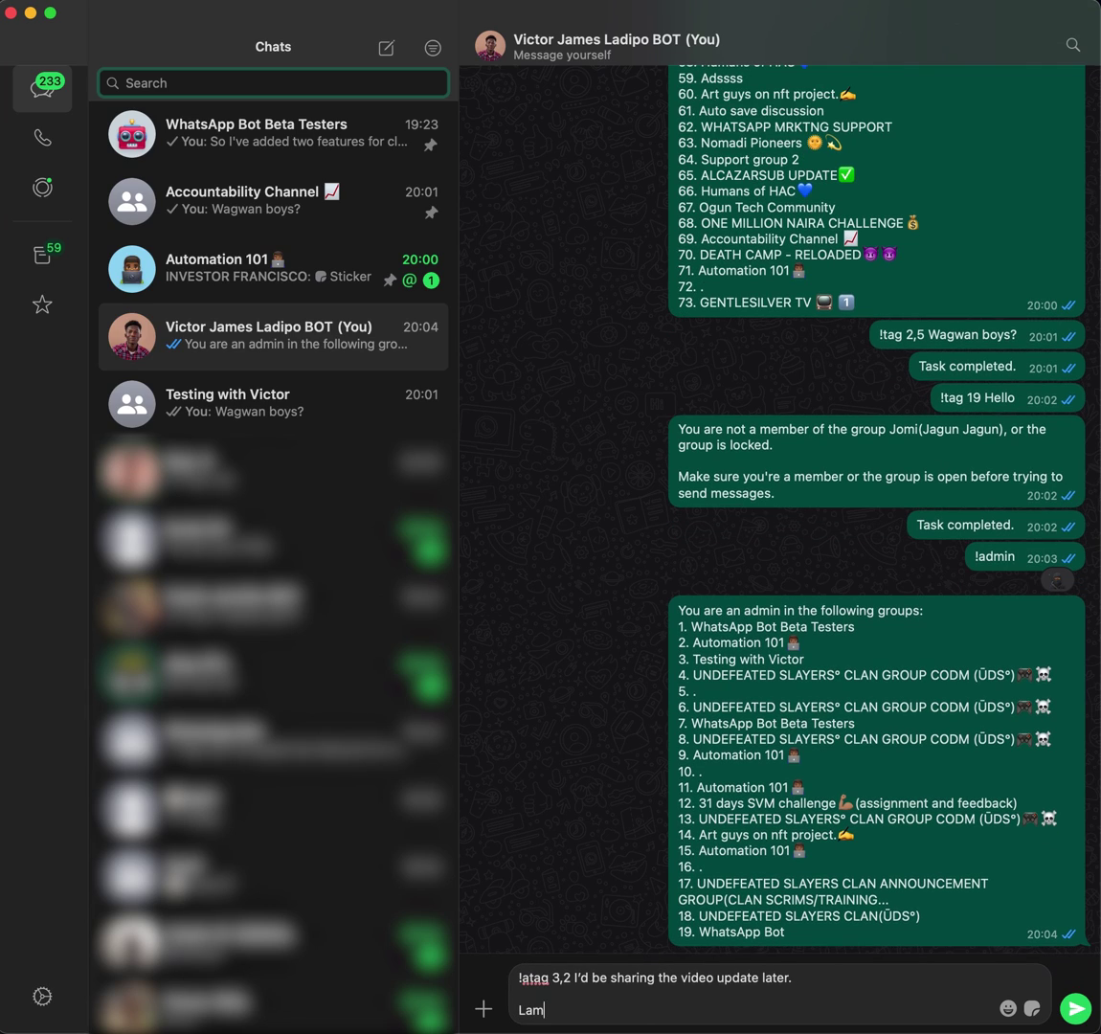
key("BackSpace")
key("BackSpace")
key("BackSpace")
key("BackSpace")
type("emme know if you're intereste")
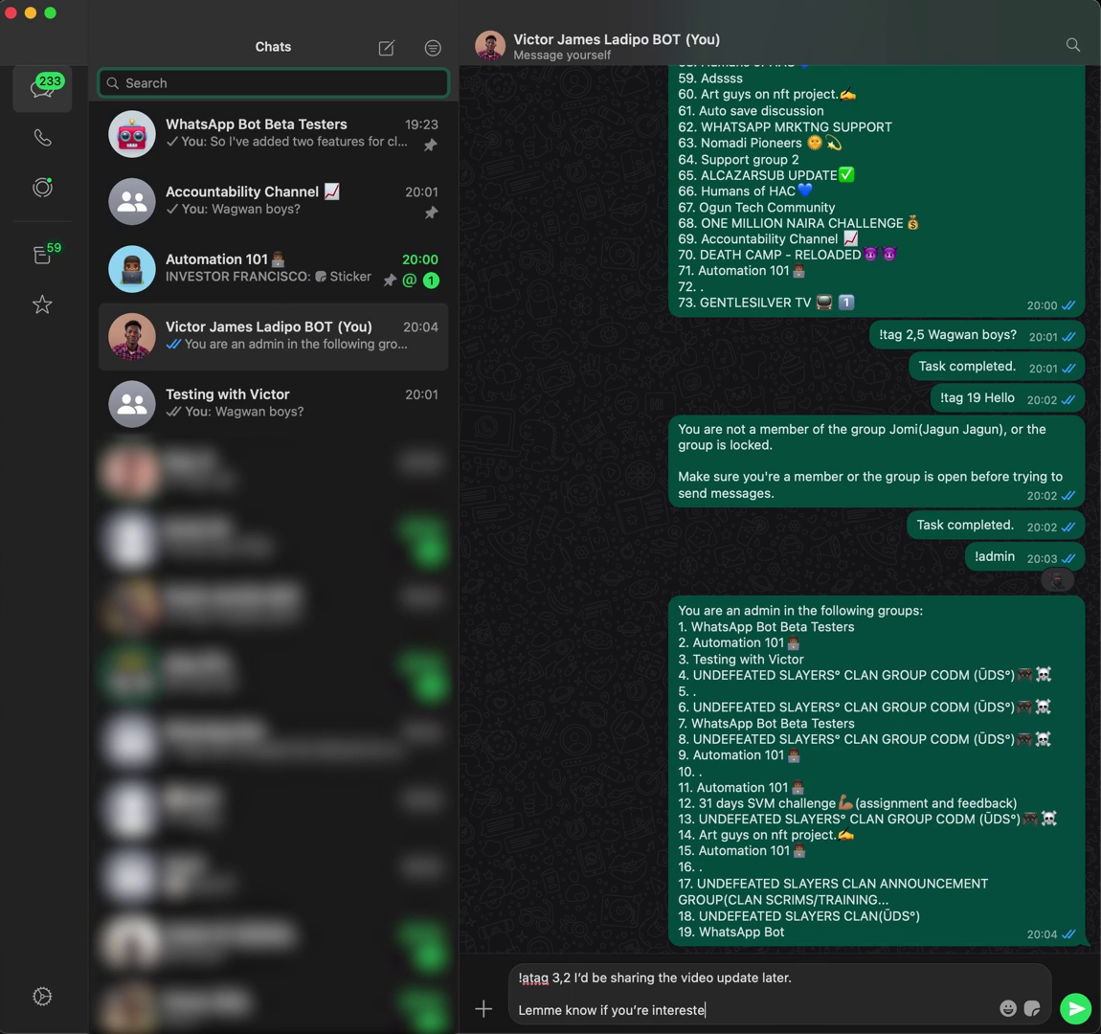
type("d.")
Step: Correct the target groups to 3,2 and send the !atag announcement
left_click(557, 978)
key("BackSpace")
type("3")
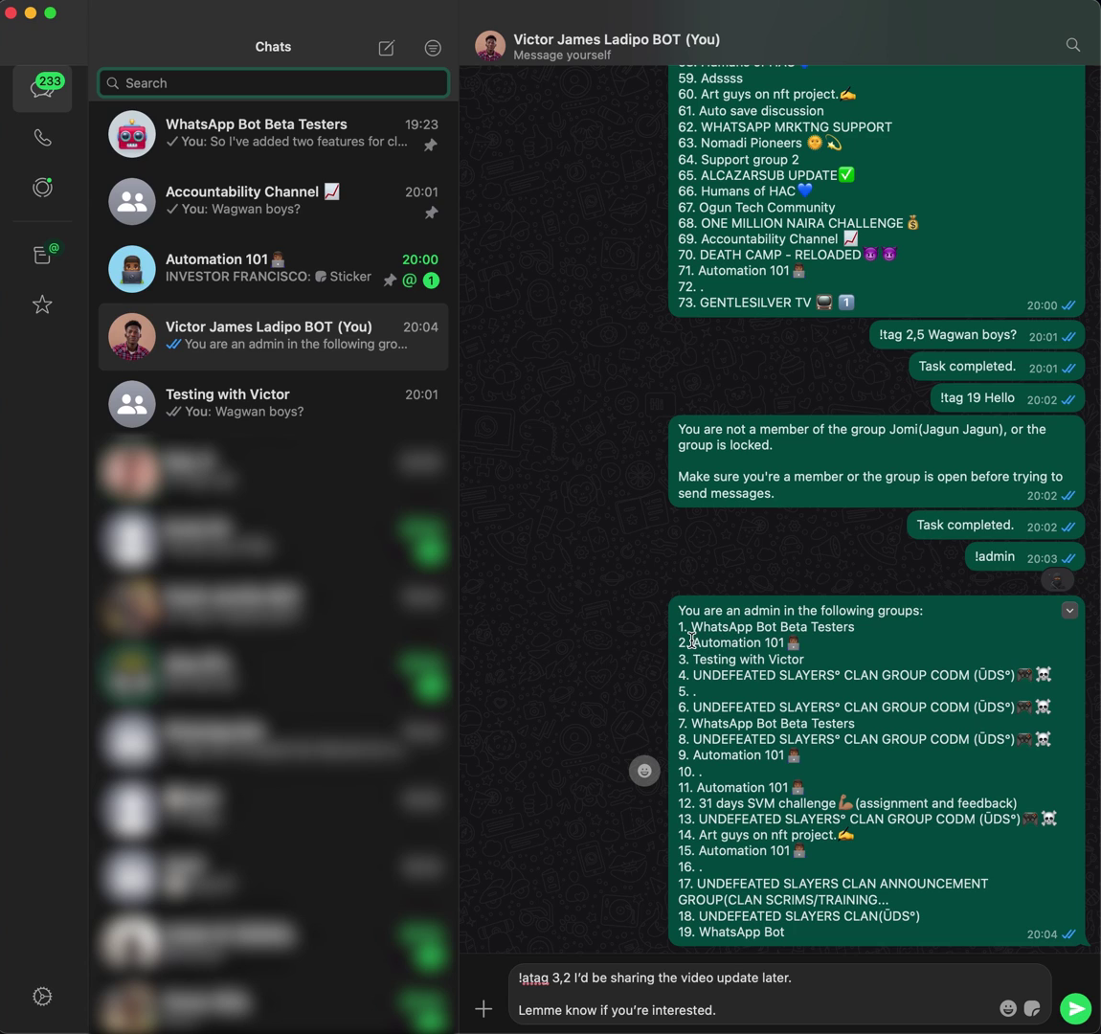
left_click(926, 1014)
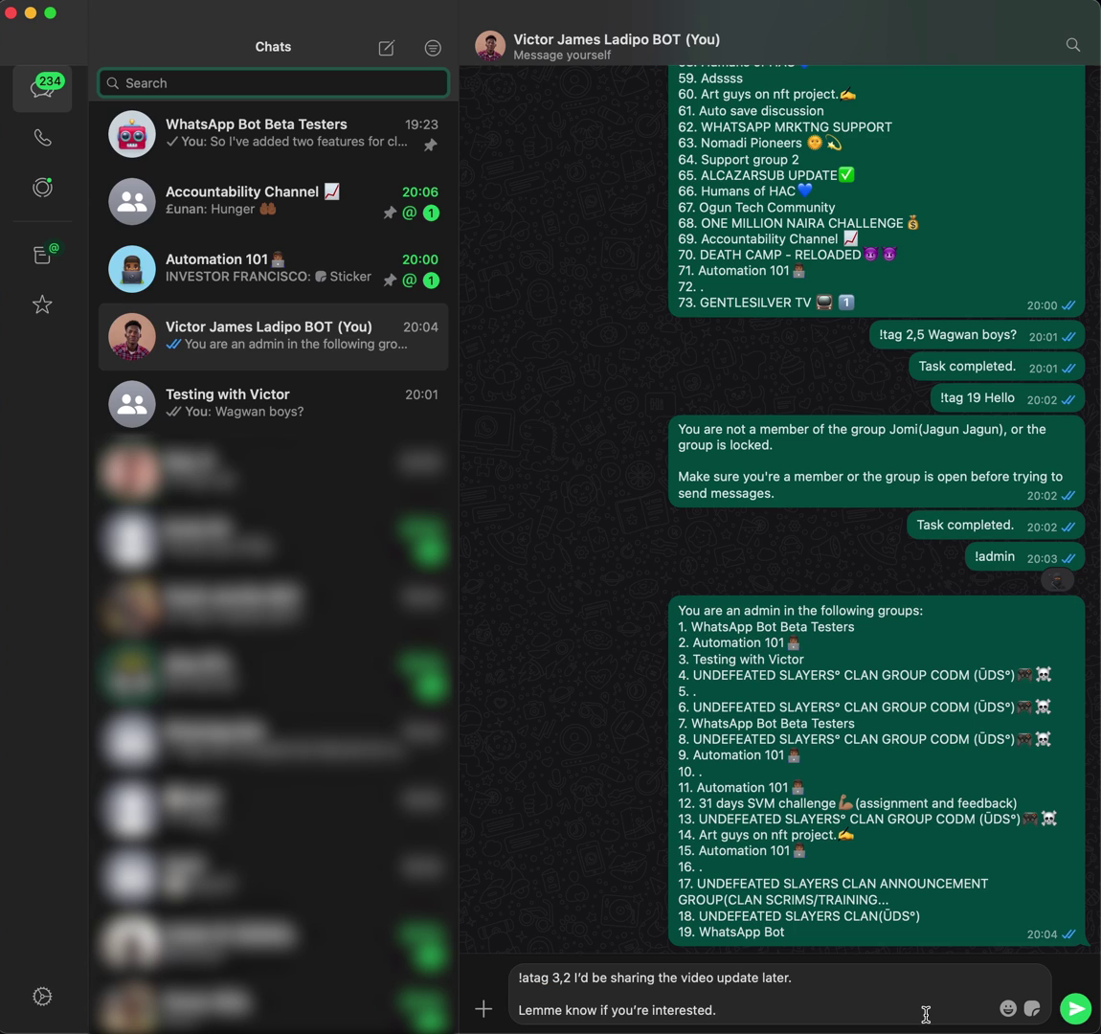
key("Return")
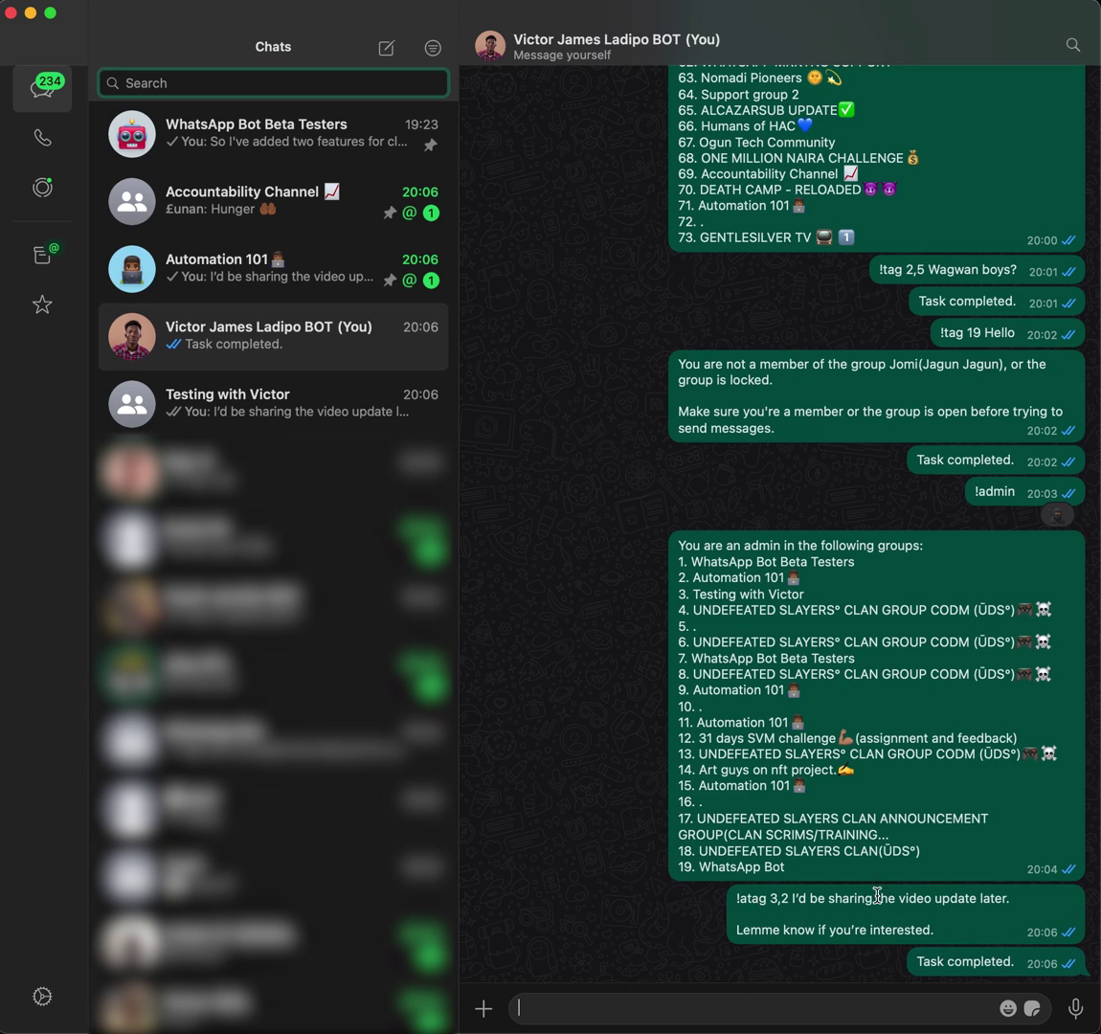
Step: Check the announcement in Testing with Victor and Automation 101, then return to the self-chat
left_click(288, 417)
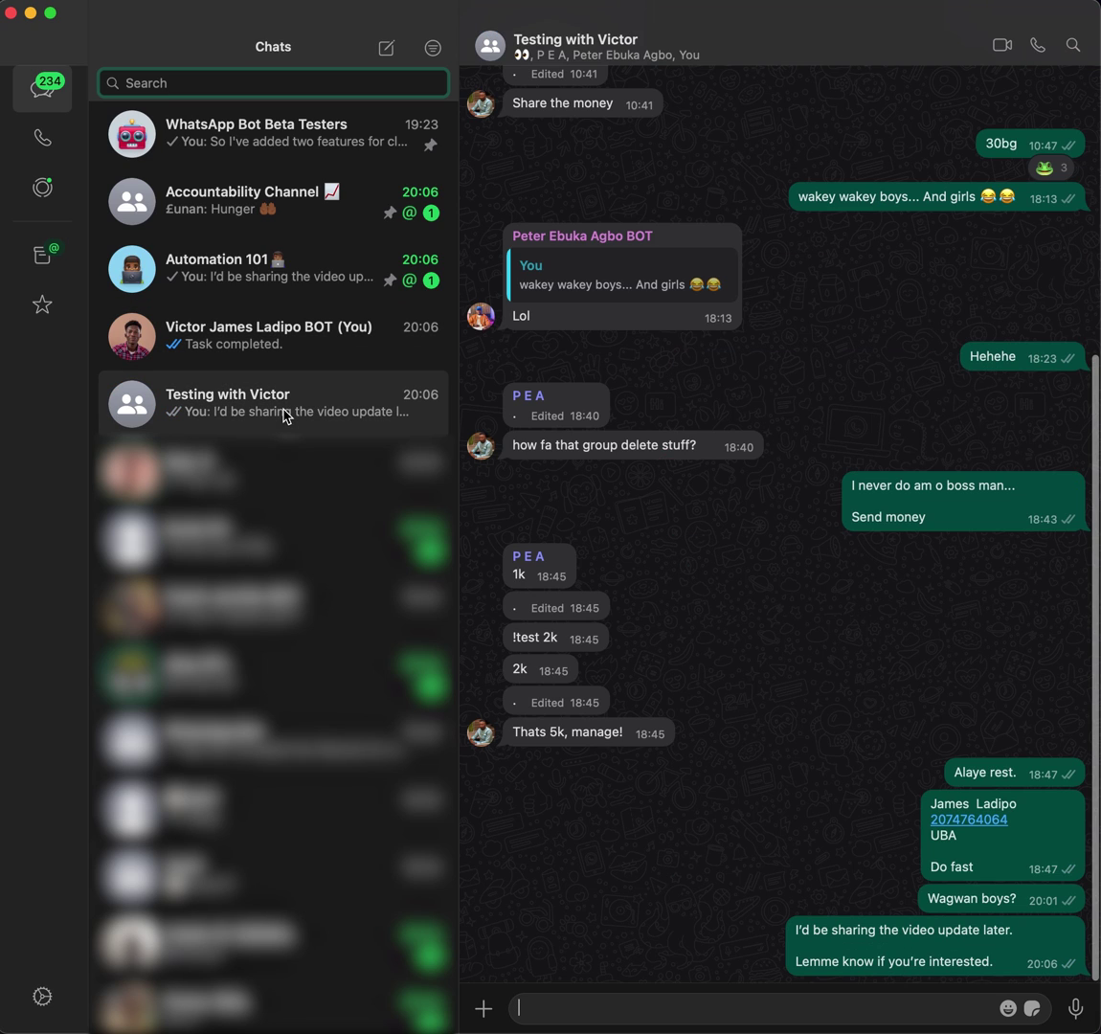
left_click(325, 284)
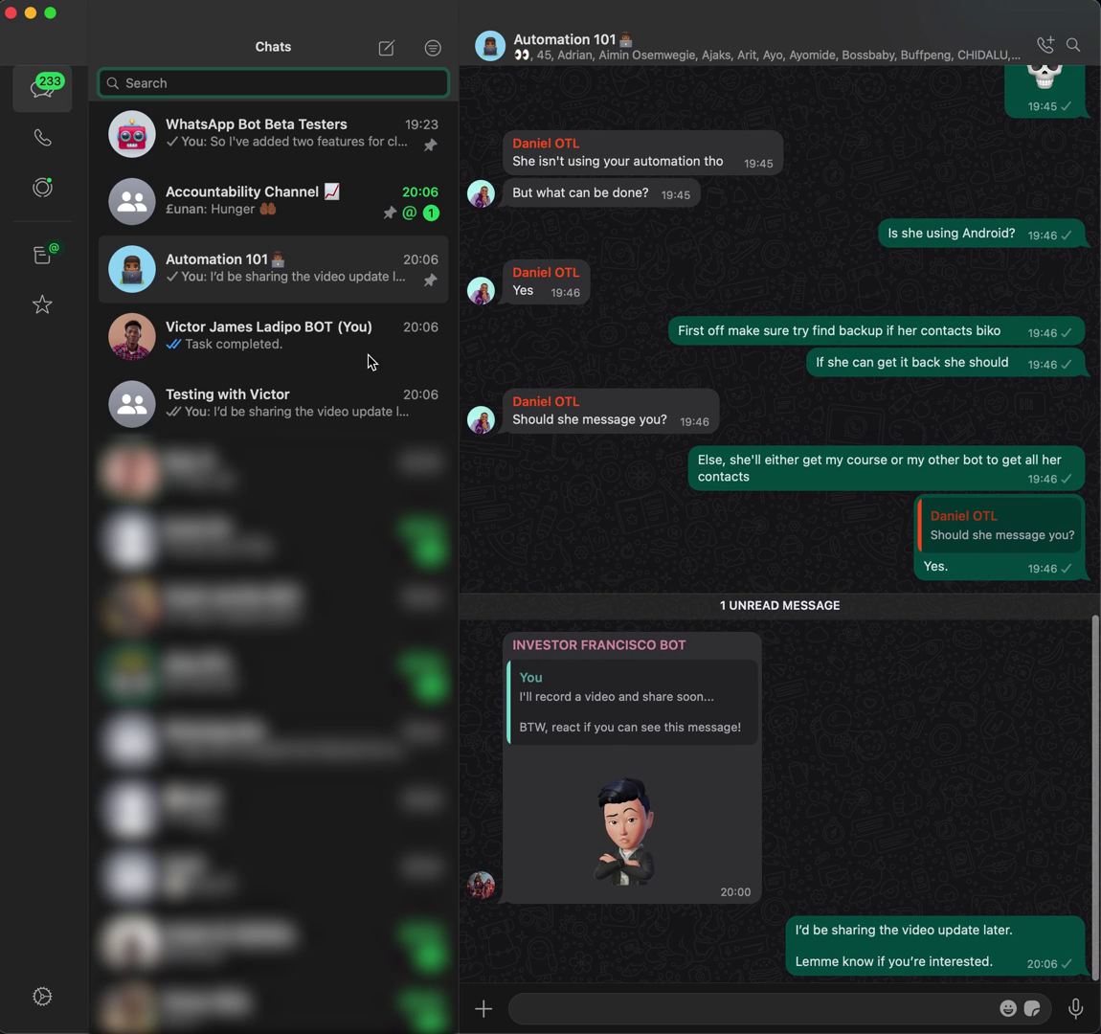
left_click(319, 396)
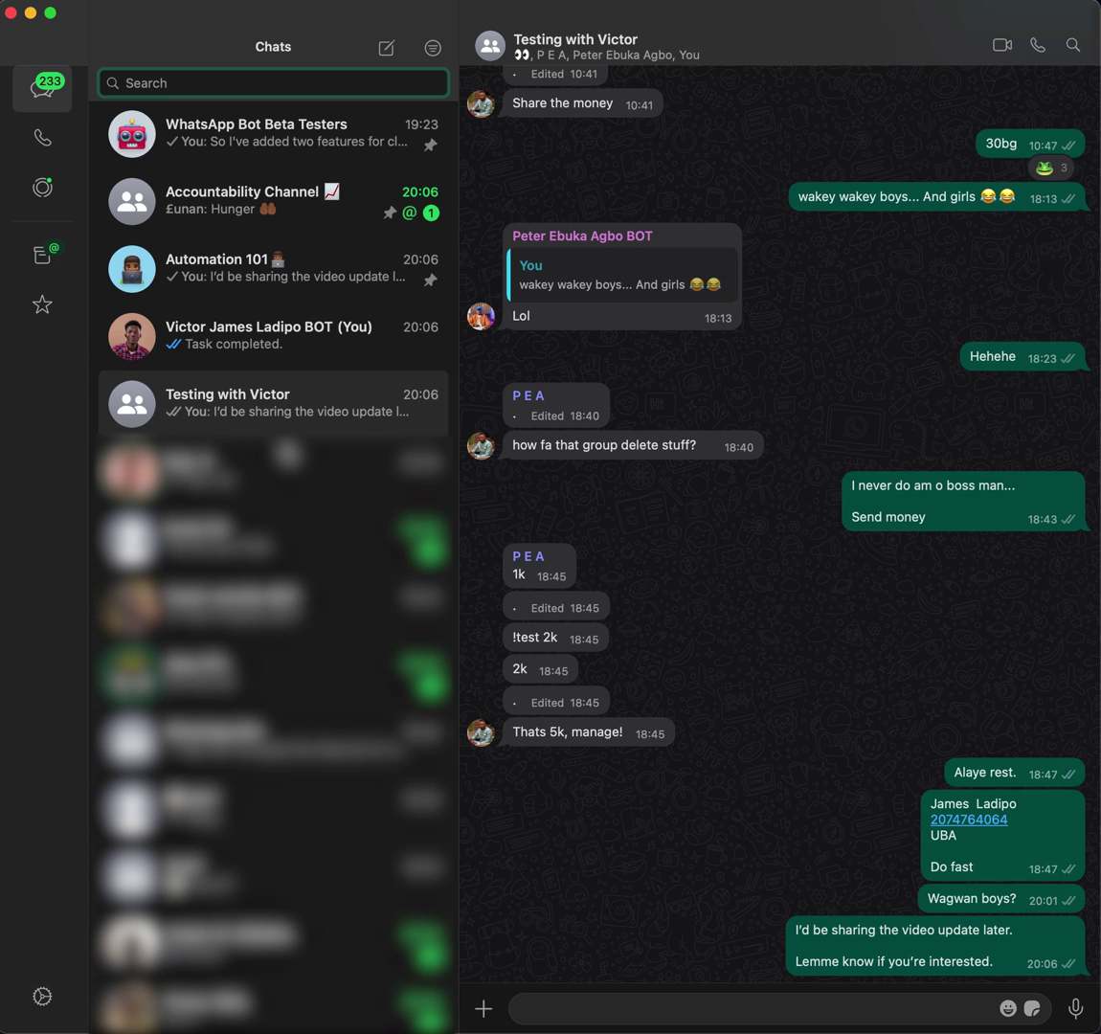
left_click(353, 334)
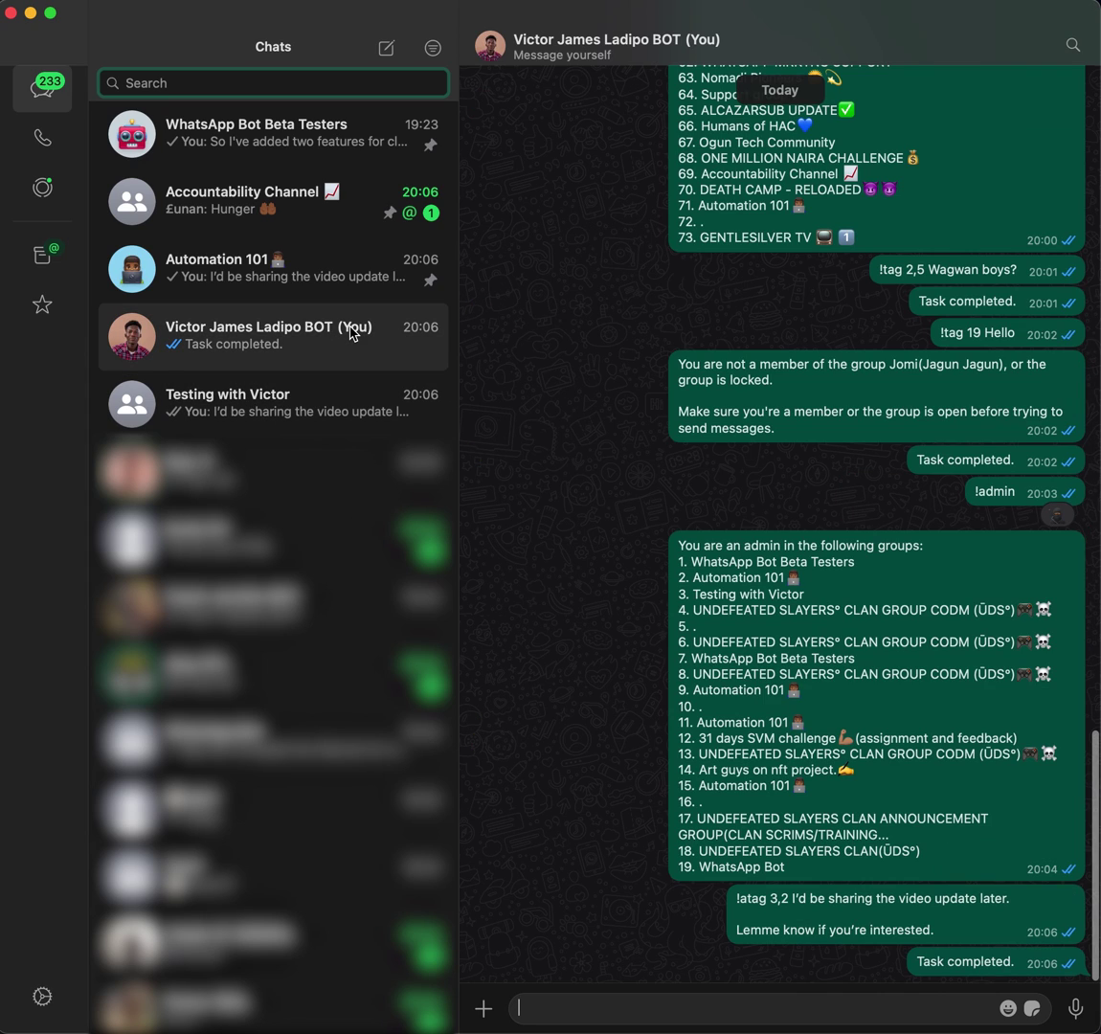